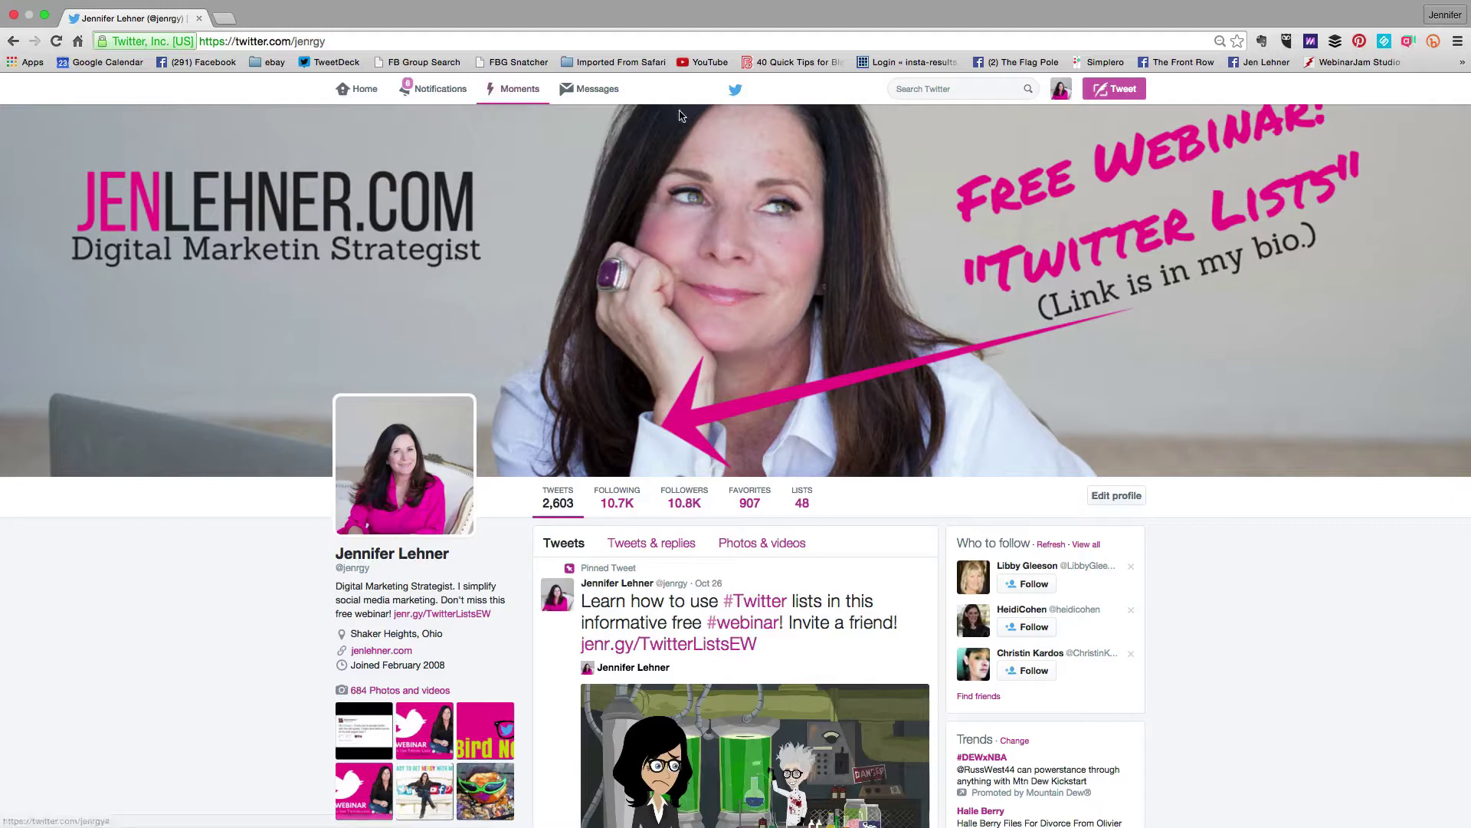
Go to Twitter Ads Creatives > Videos to list the three uploaded videos
click(1062, 93)
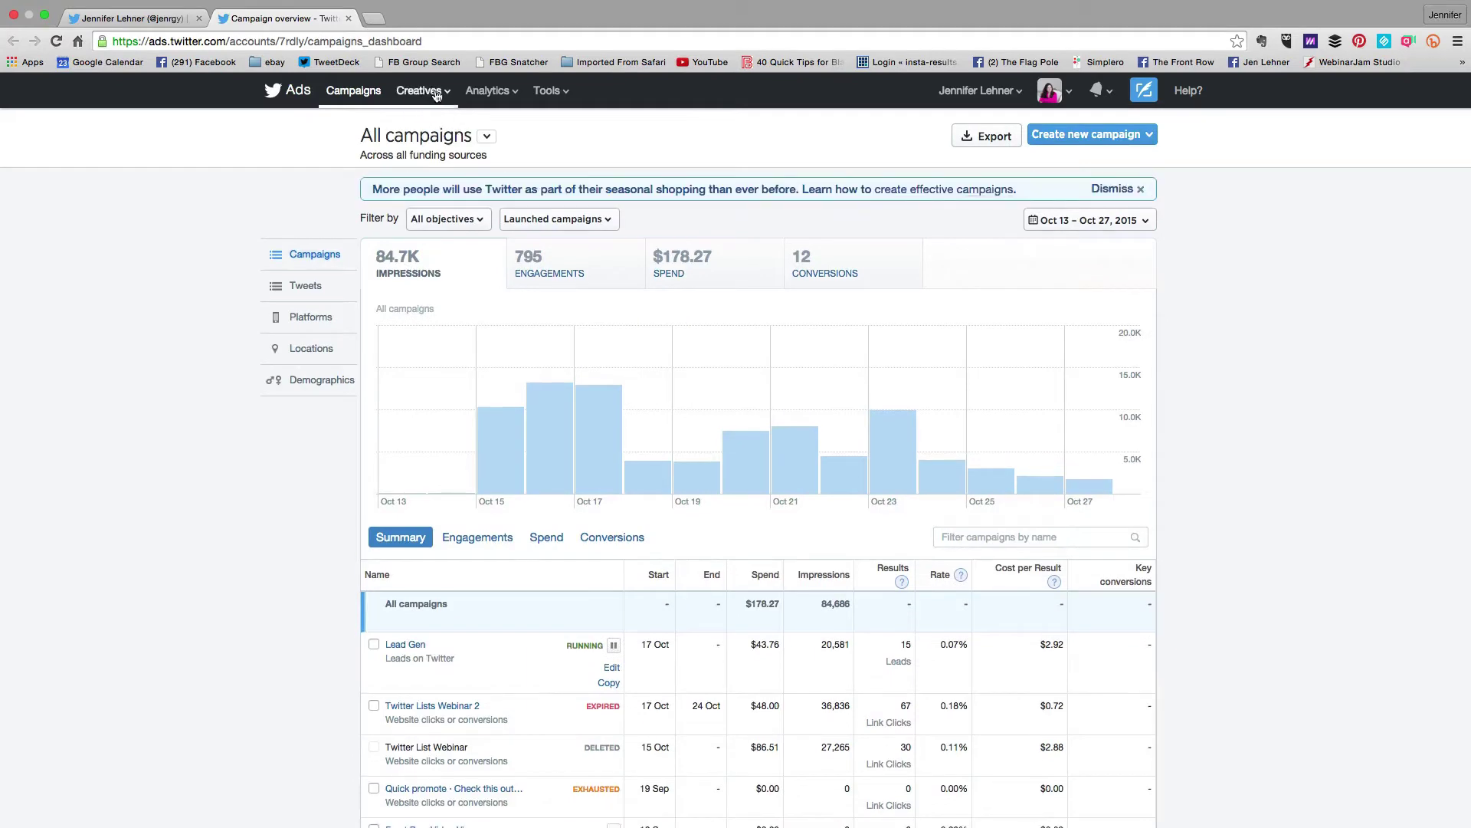
click(436, 93)
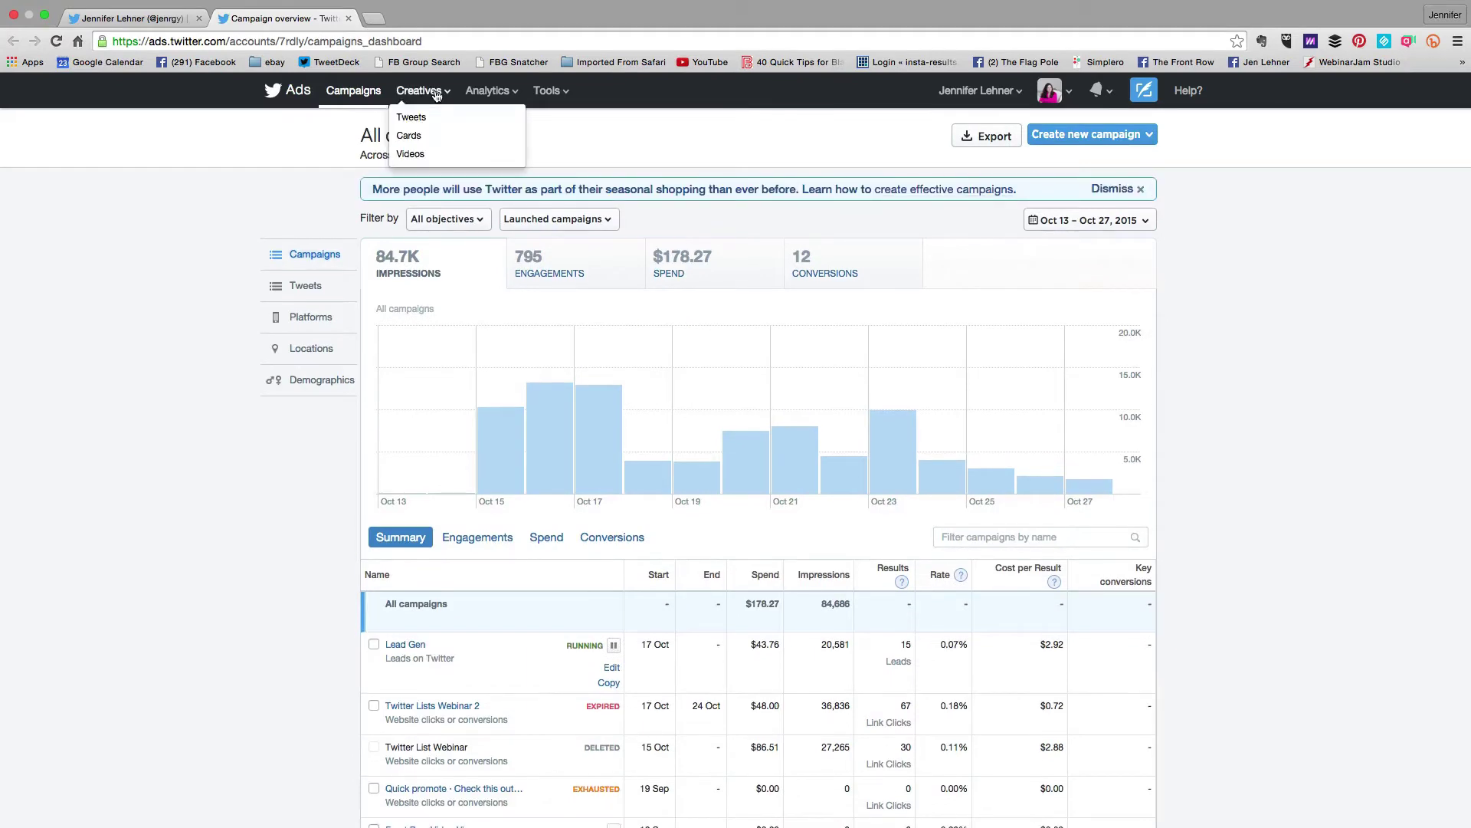
click(433, 159)
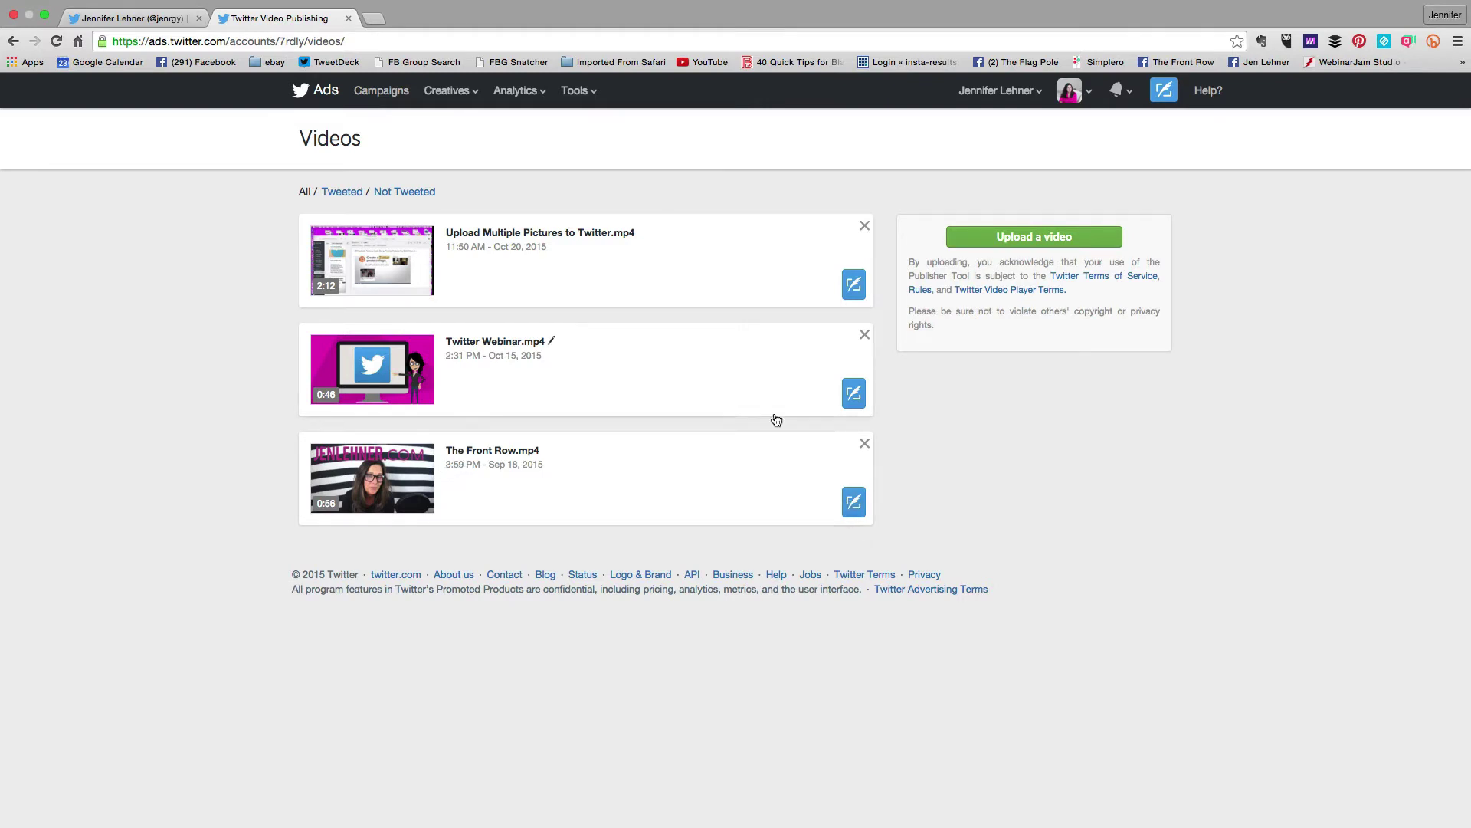
Compose a new tweet from the Twitter Webinar.mp4 video card
click(854, 392)
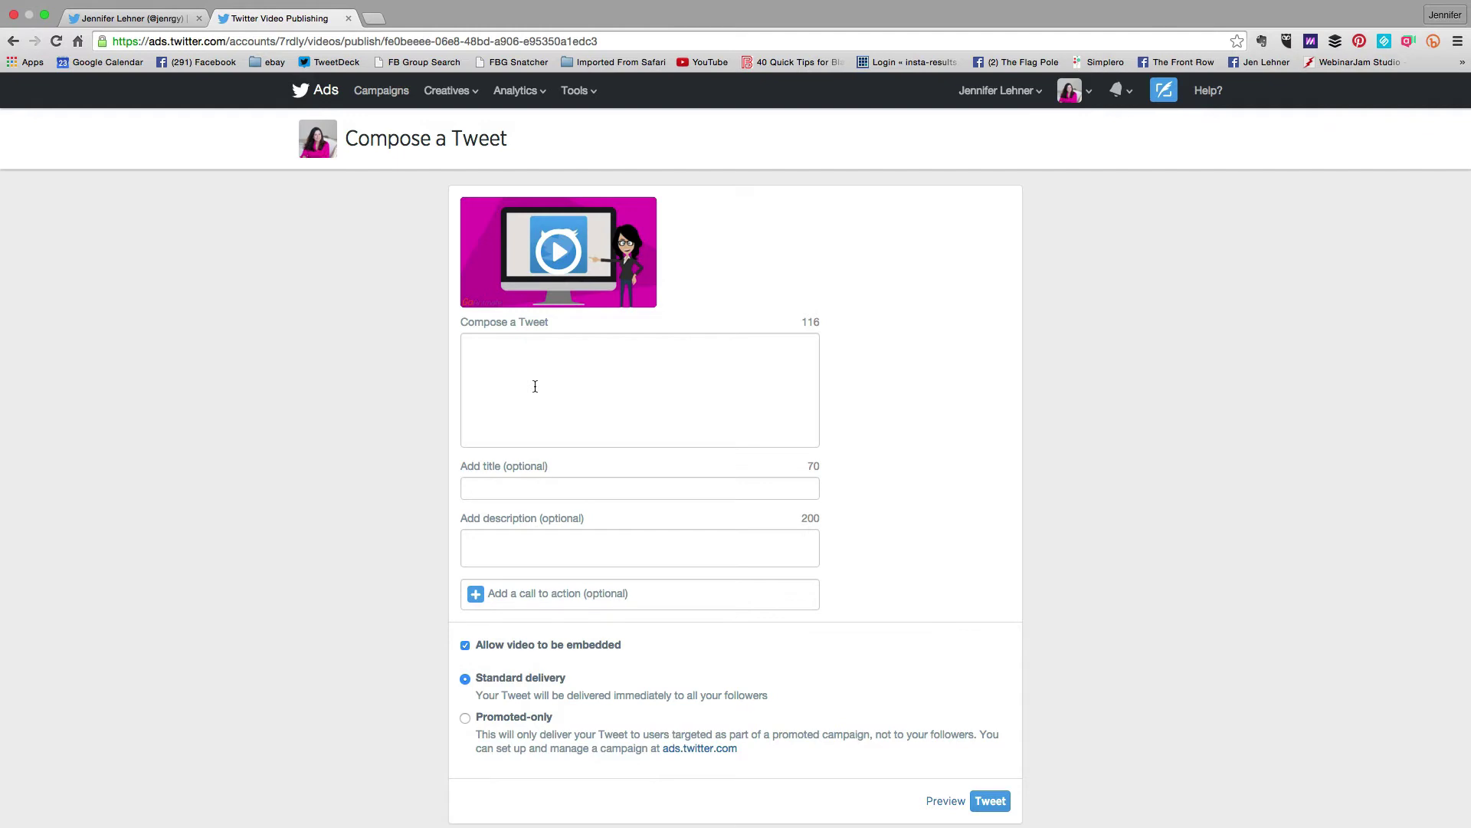
Enter the tweet text, title 'Free Twitter Webinar! Sign up Now' and the pasted Twitter lists description
click(530, 371)
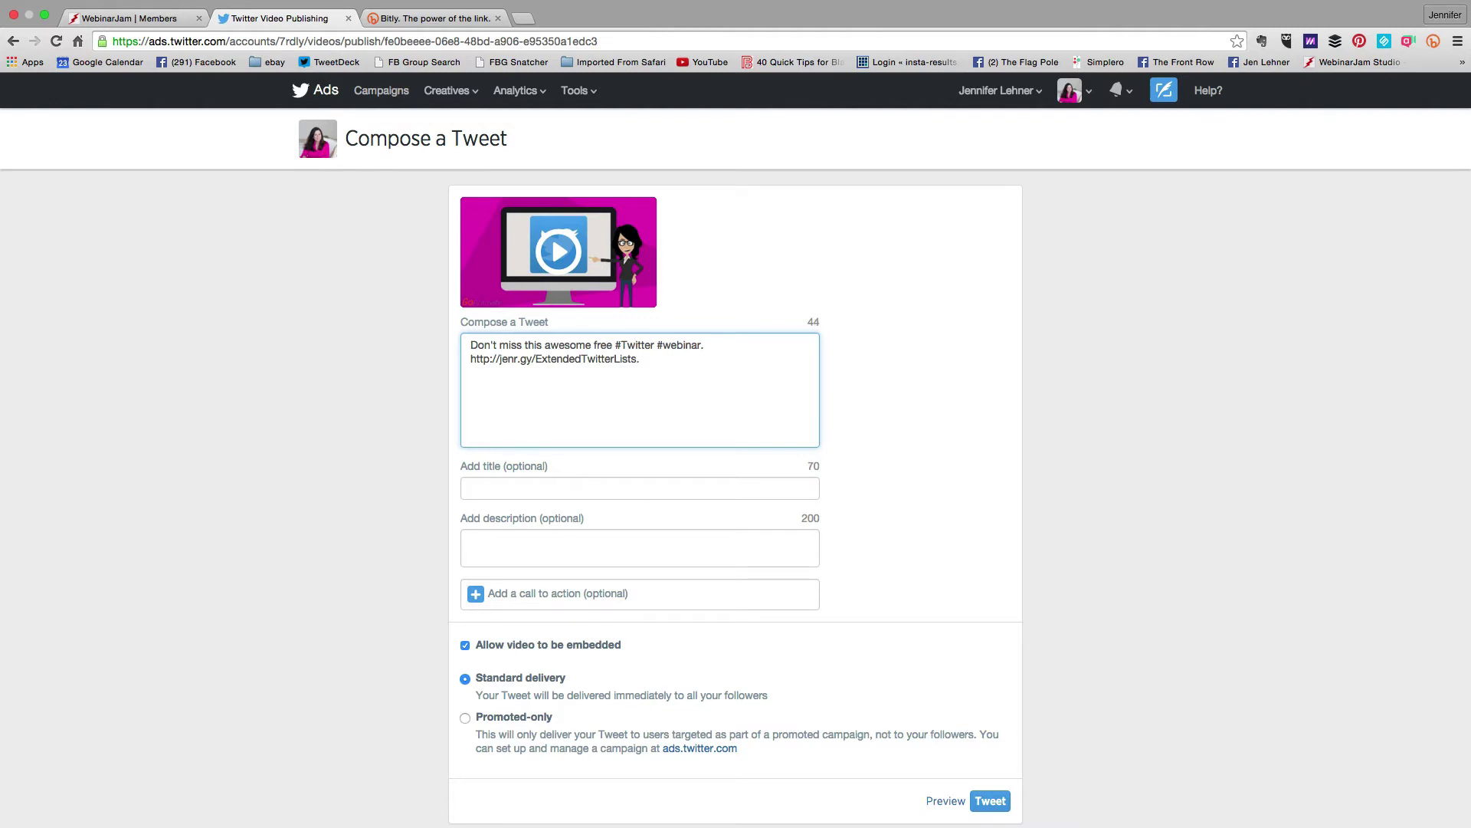
click(562, 487)
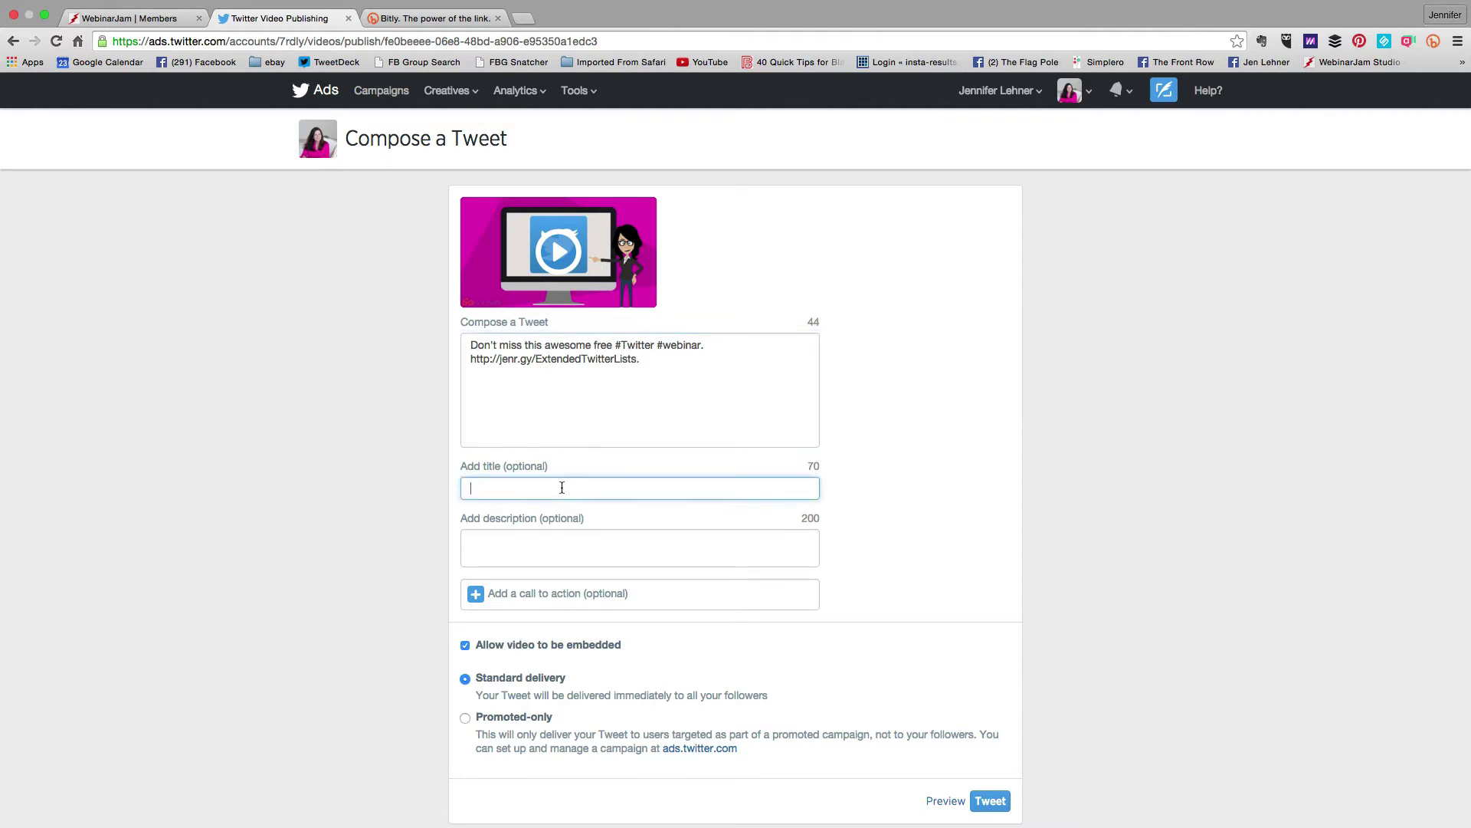
text(Free Twitter Webinar! Sign up Now!)
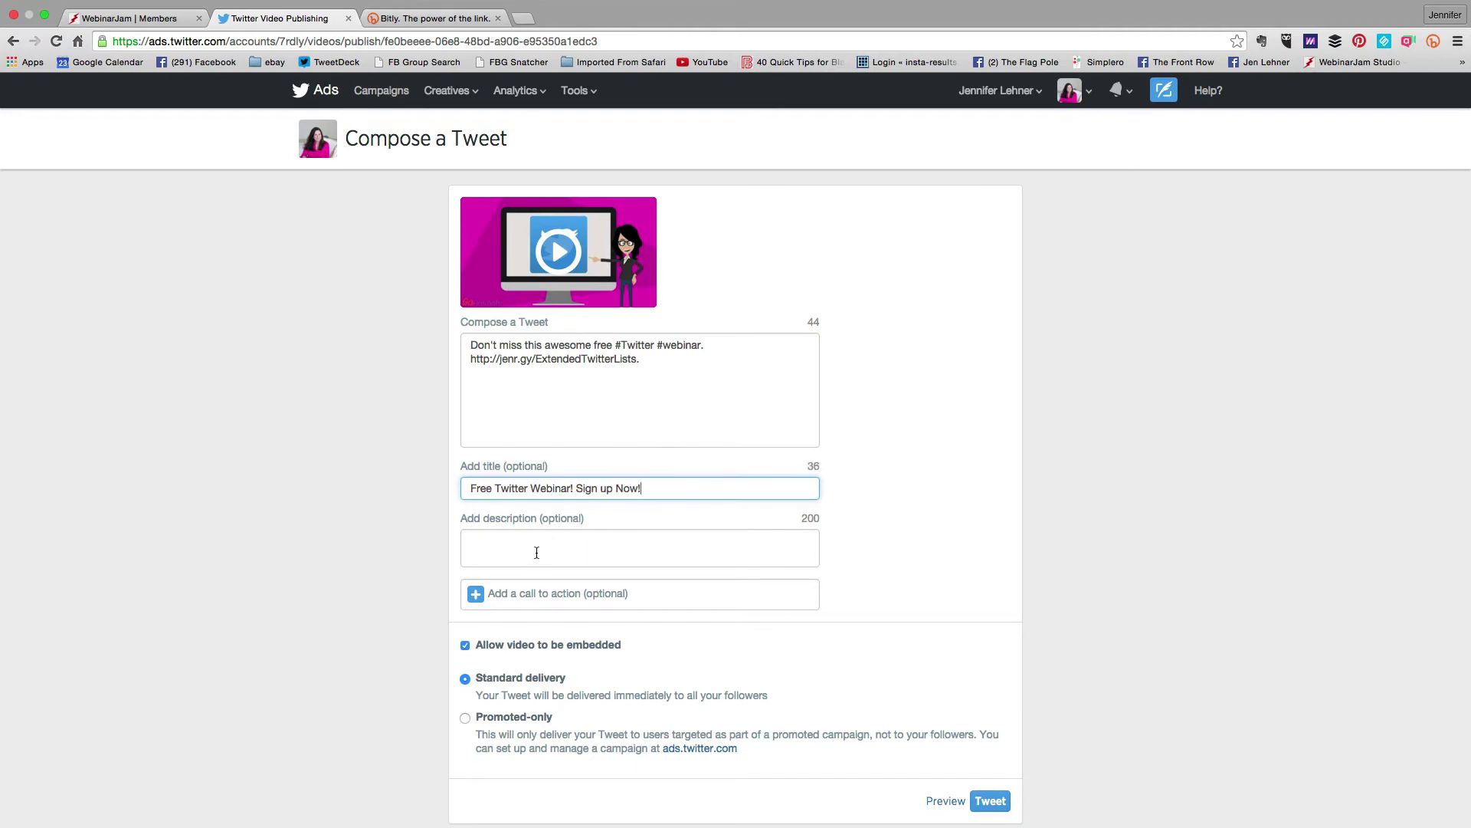
click(539, 550)
text(You will learn how to use Twitter lists like a pro! Twitter lists are a powerful way of using Twitter to engage with your audience.)
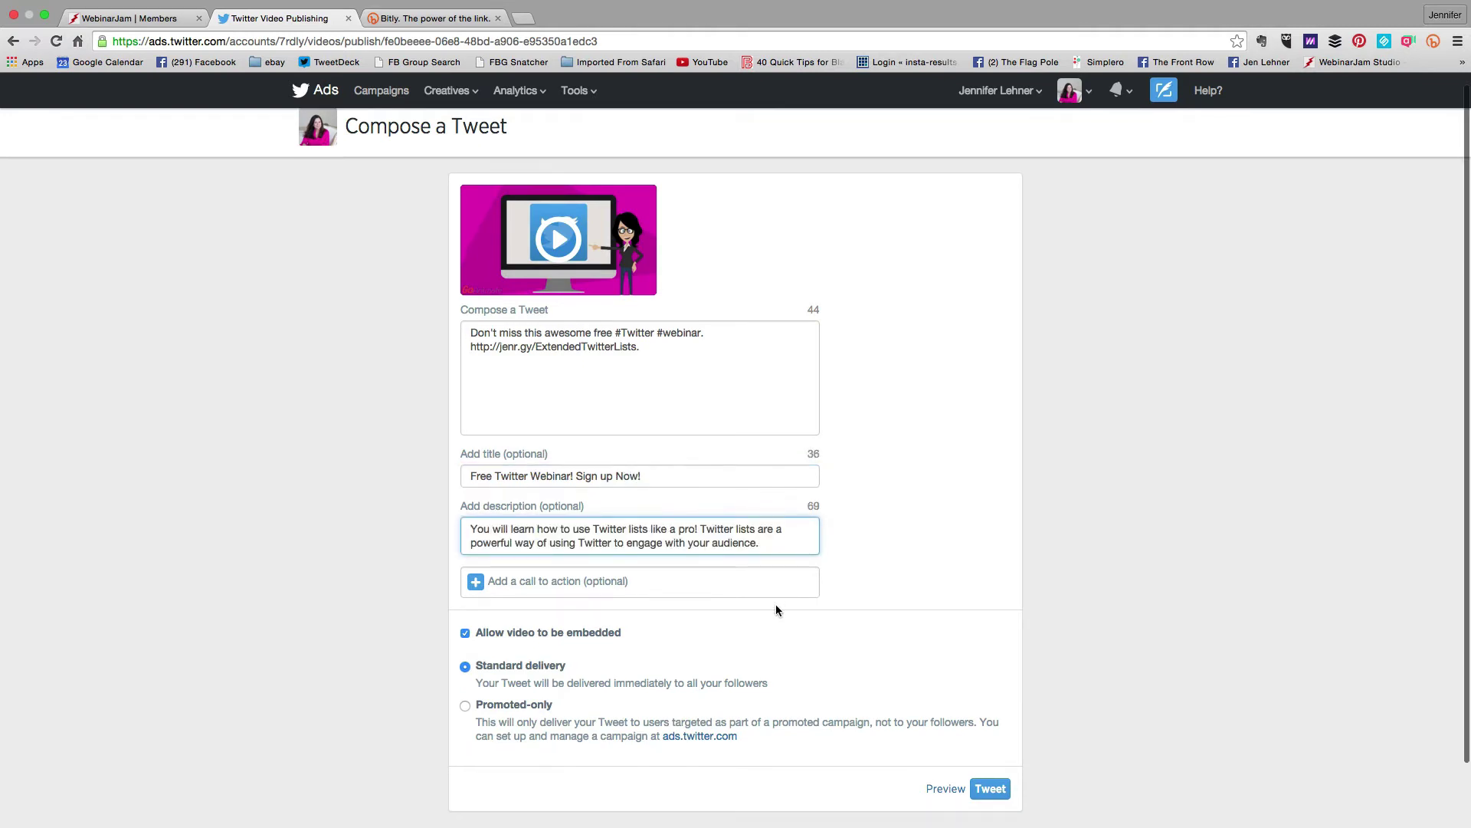
scroll(776, 605, down, 2)
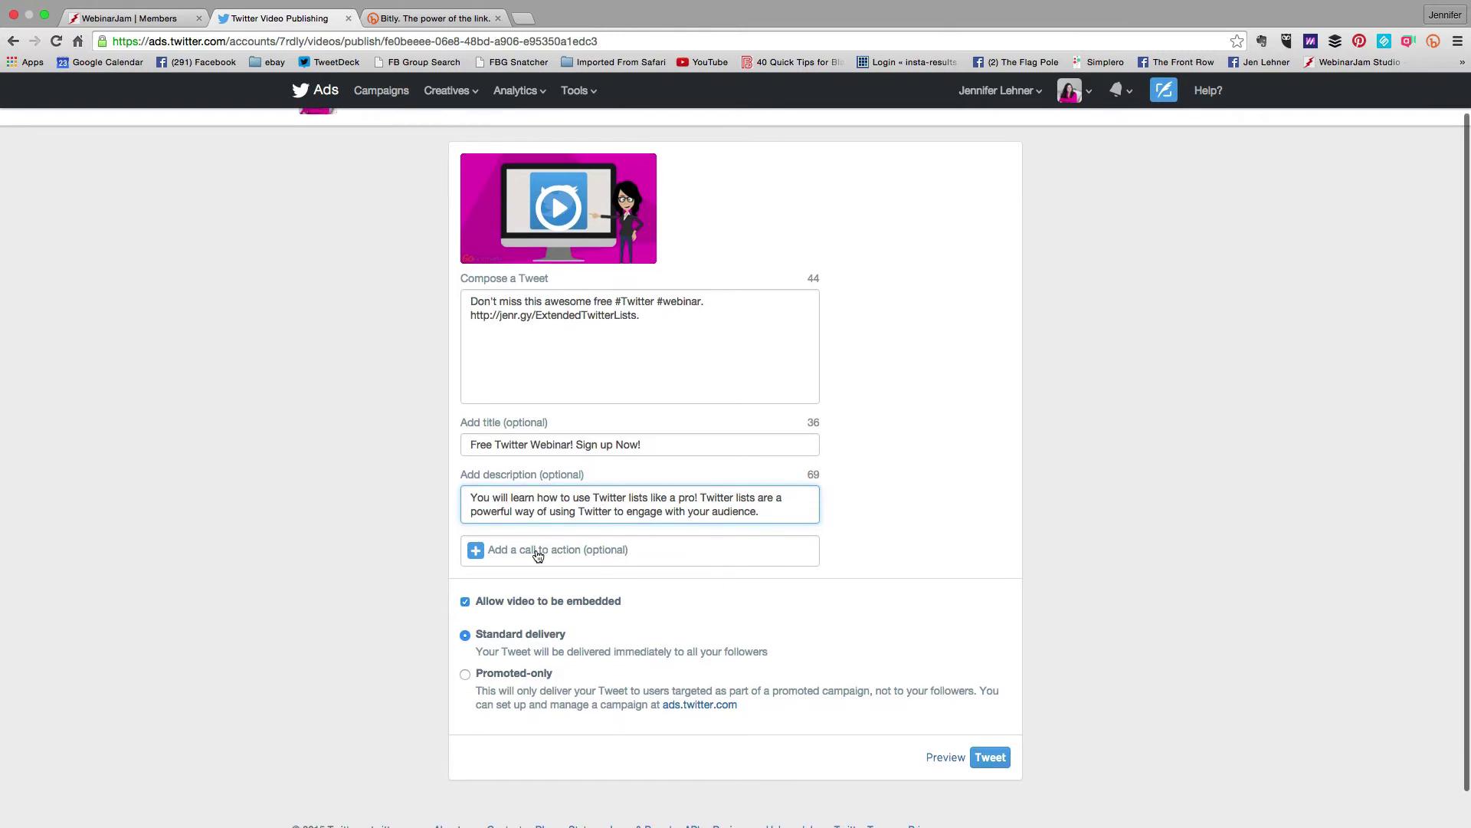
click(486, 551)
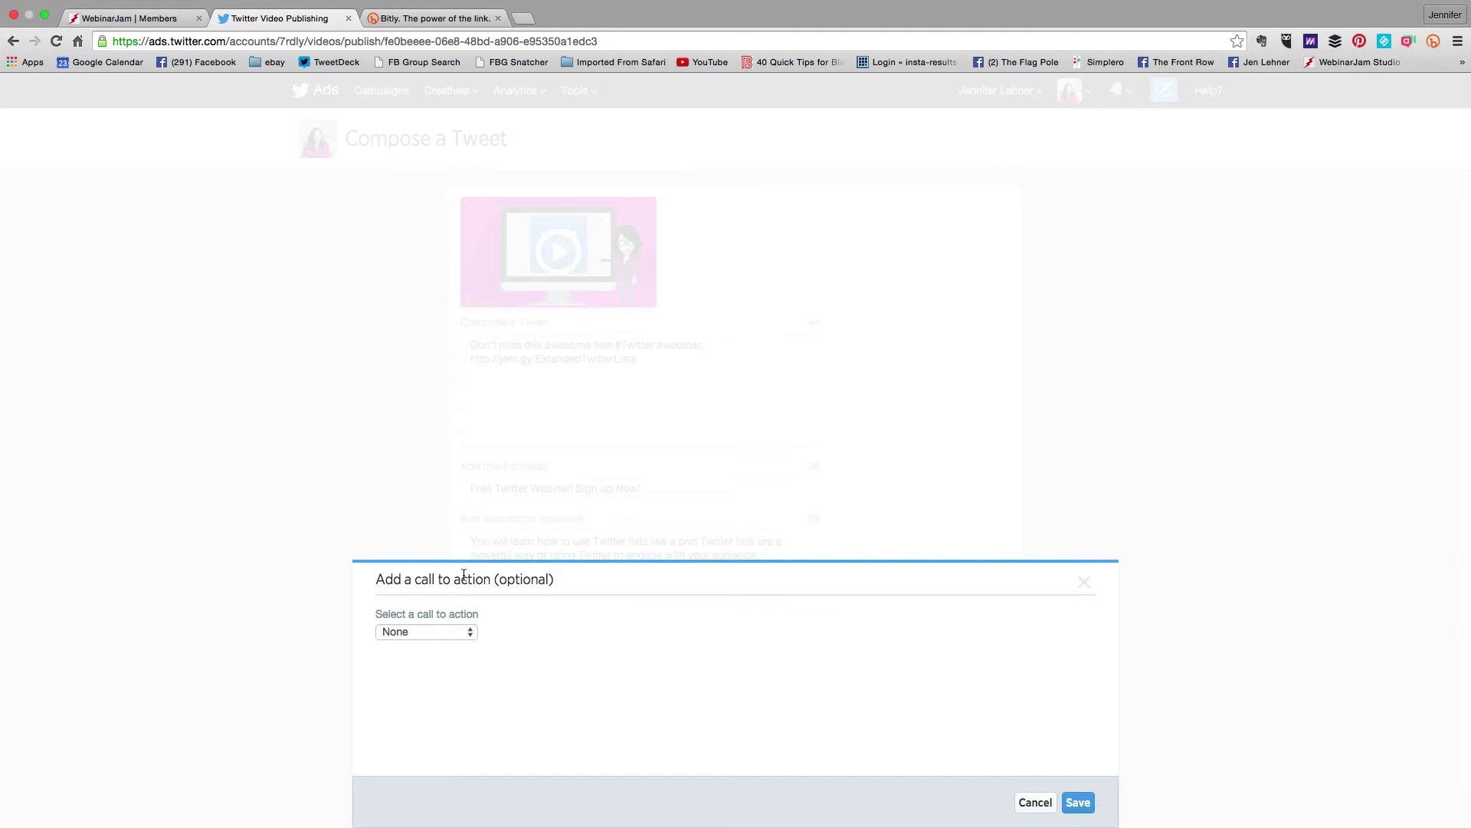
click(458, 633)
click(455, 645)
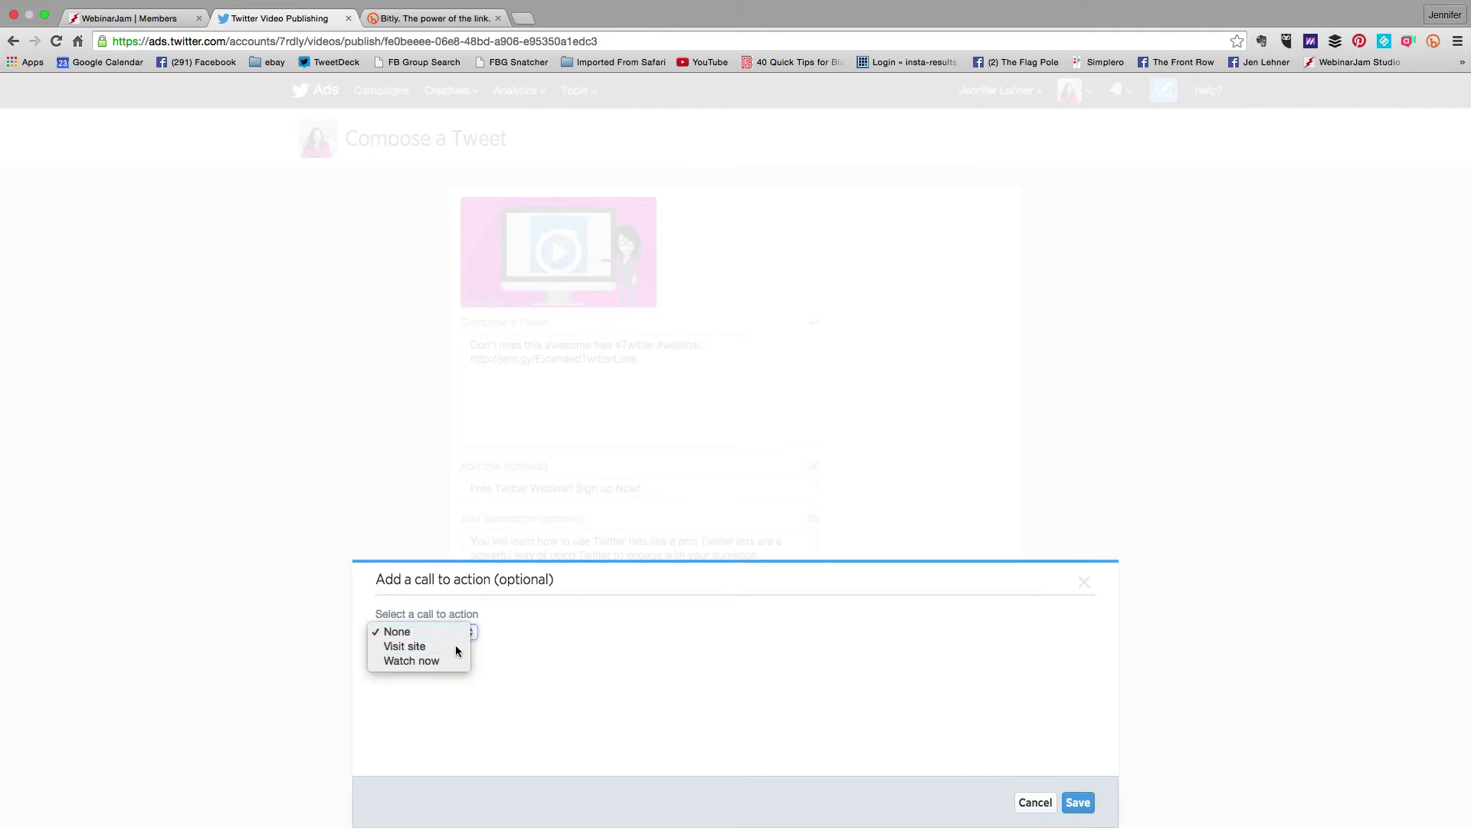
right_click(425, 689)
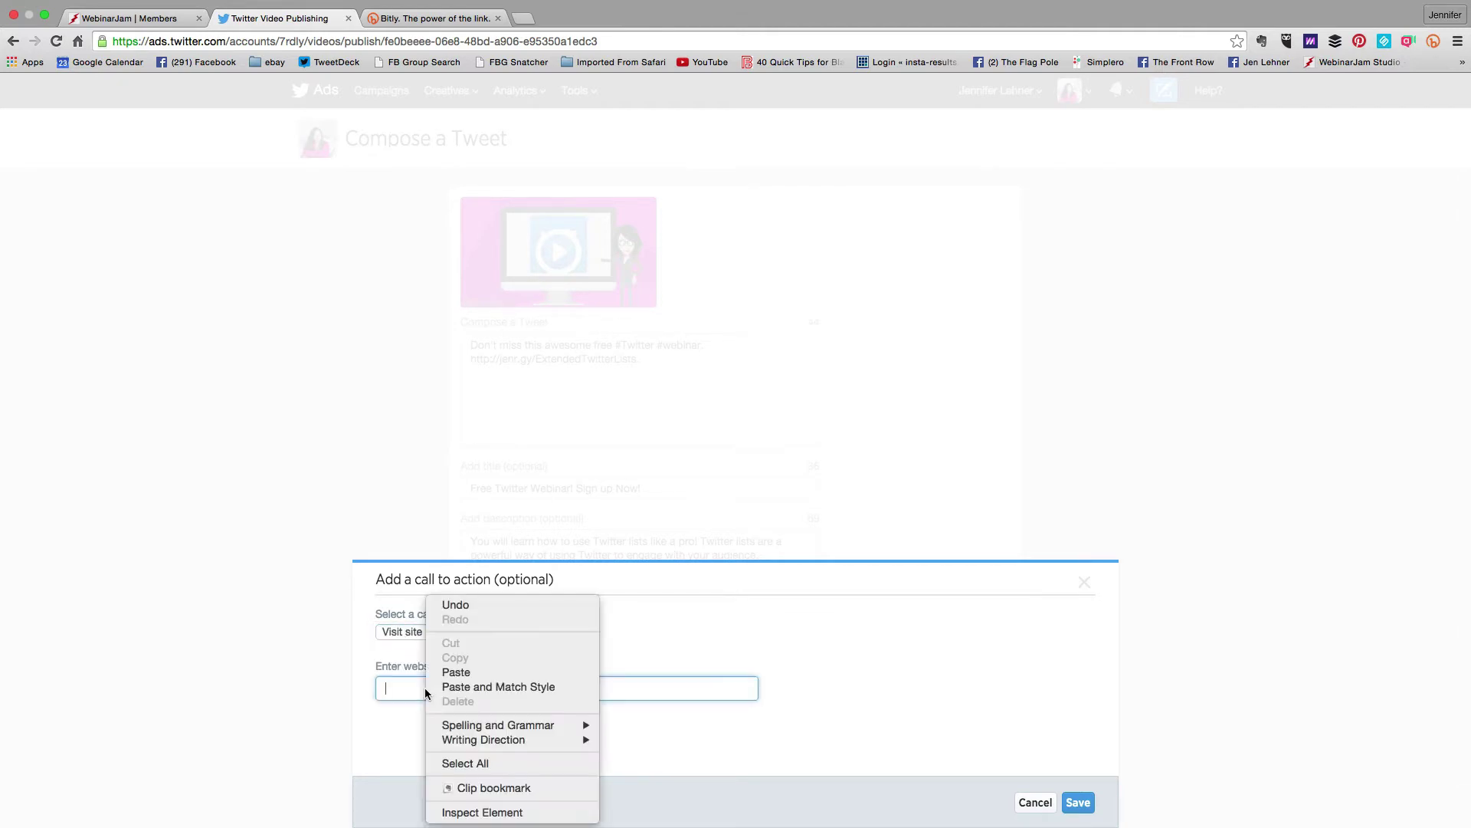
click(451, 672)
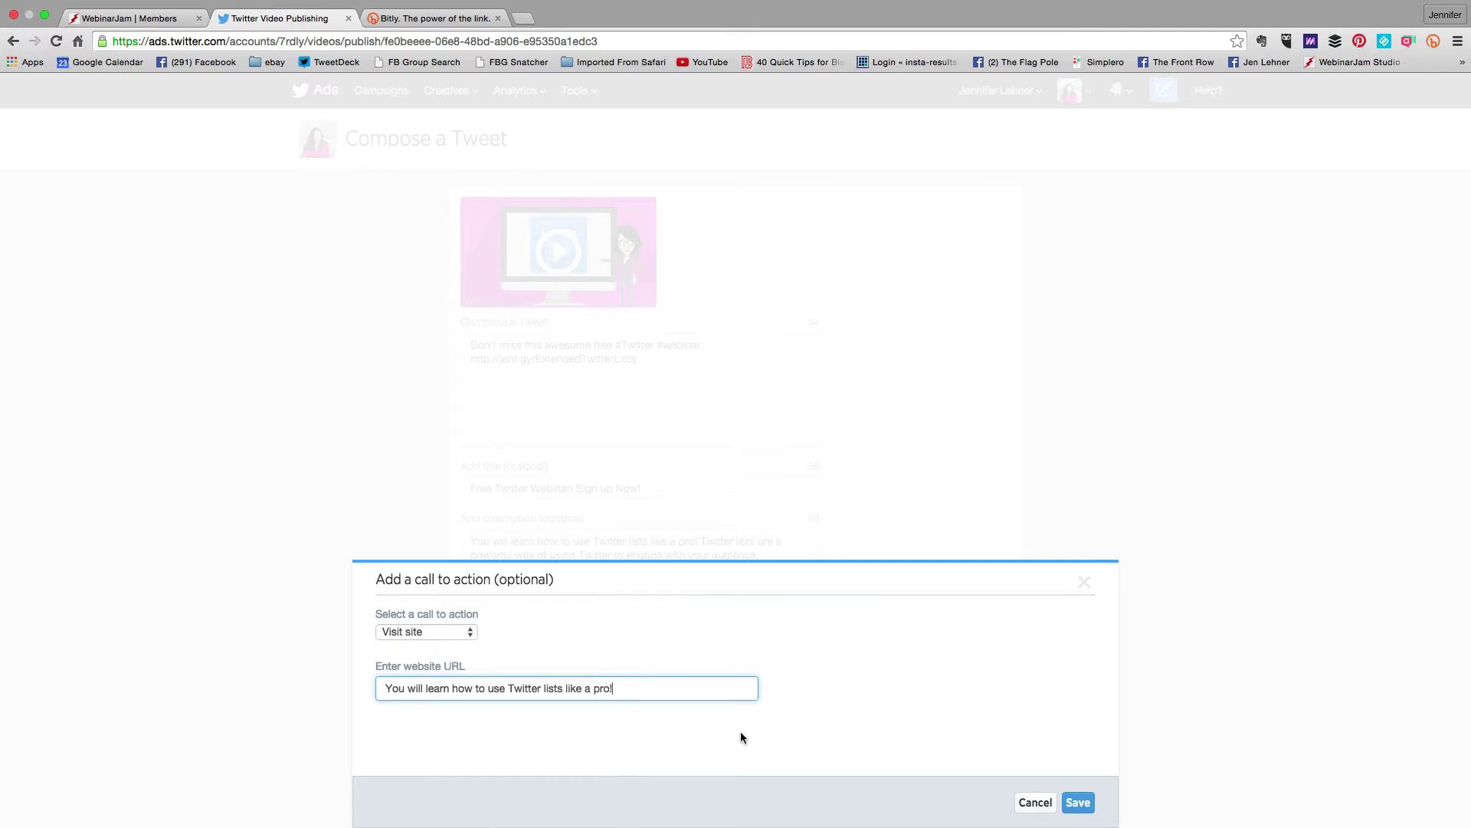
key(super+a)
key(BackSpace)
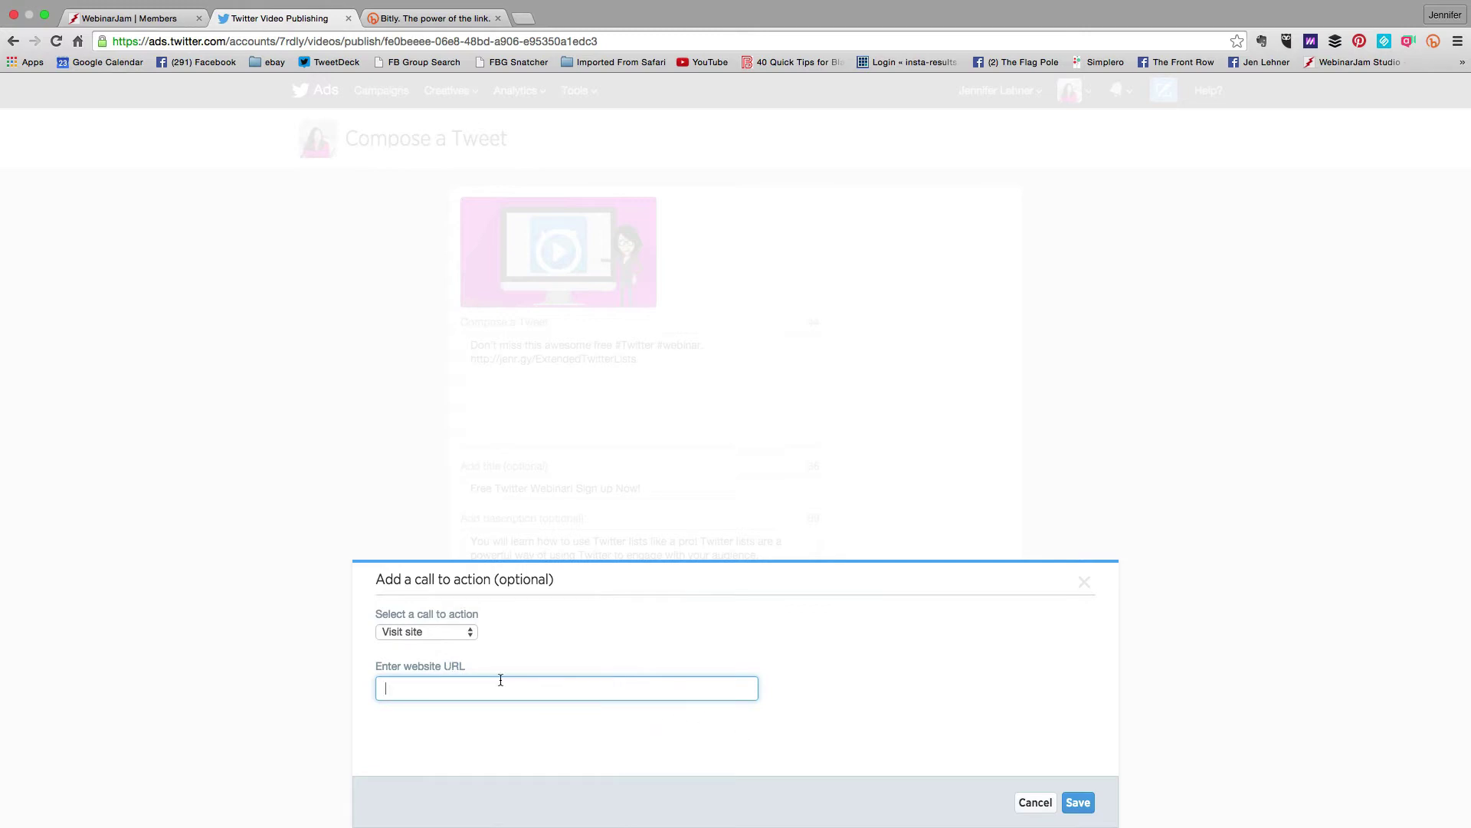
right_click(500, 689)
click(529, 672)
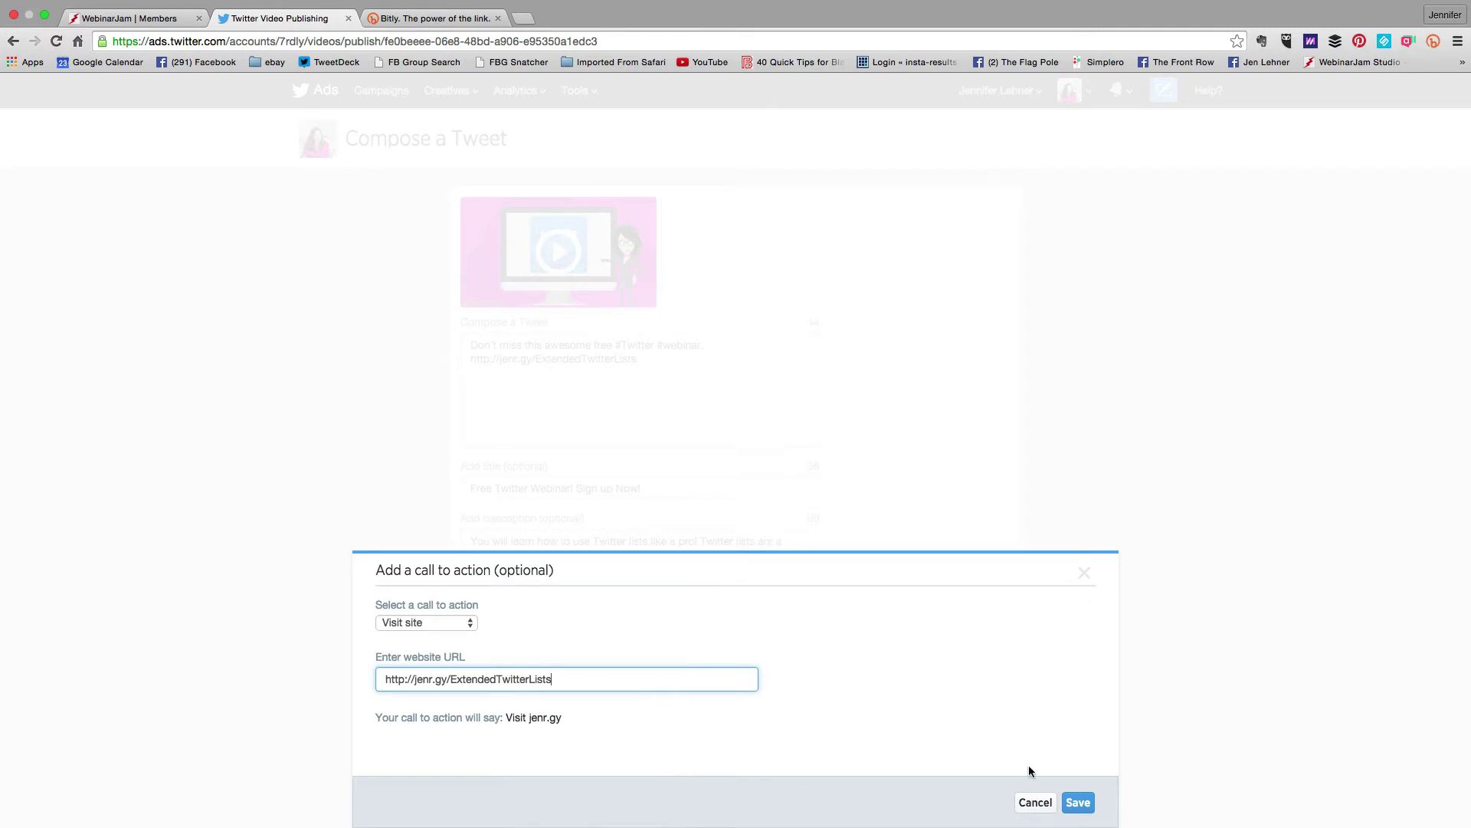
click(1079, 805)
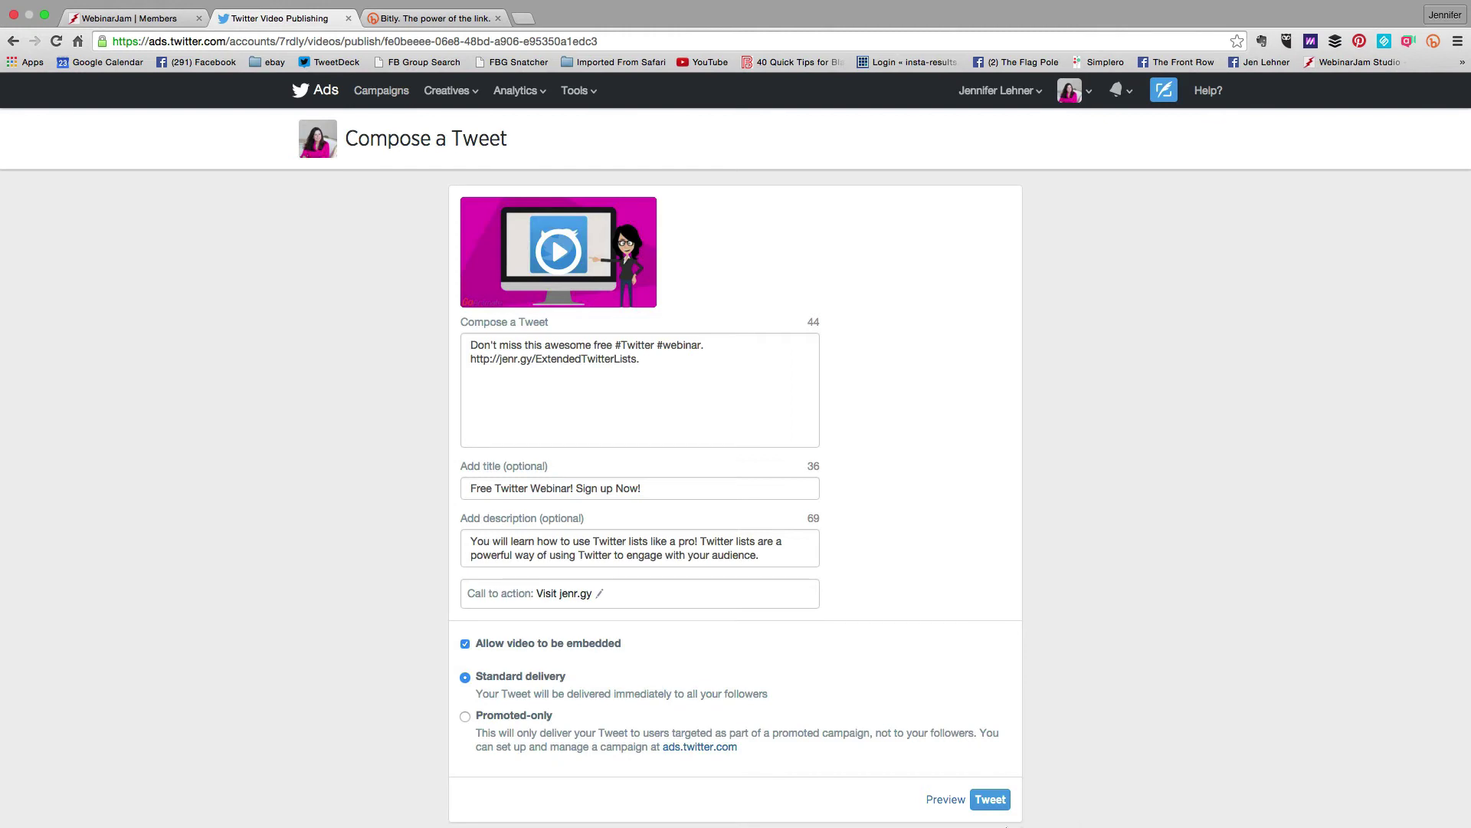
Paste two account mentions after the jenr.gy link, leaving 15 characters
scroll(1007, 825, down, 3)
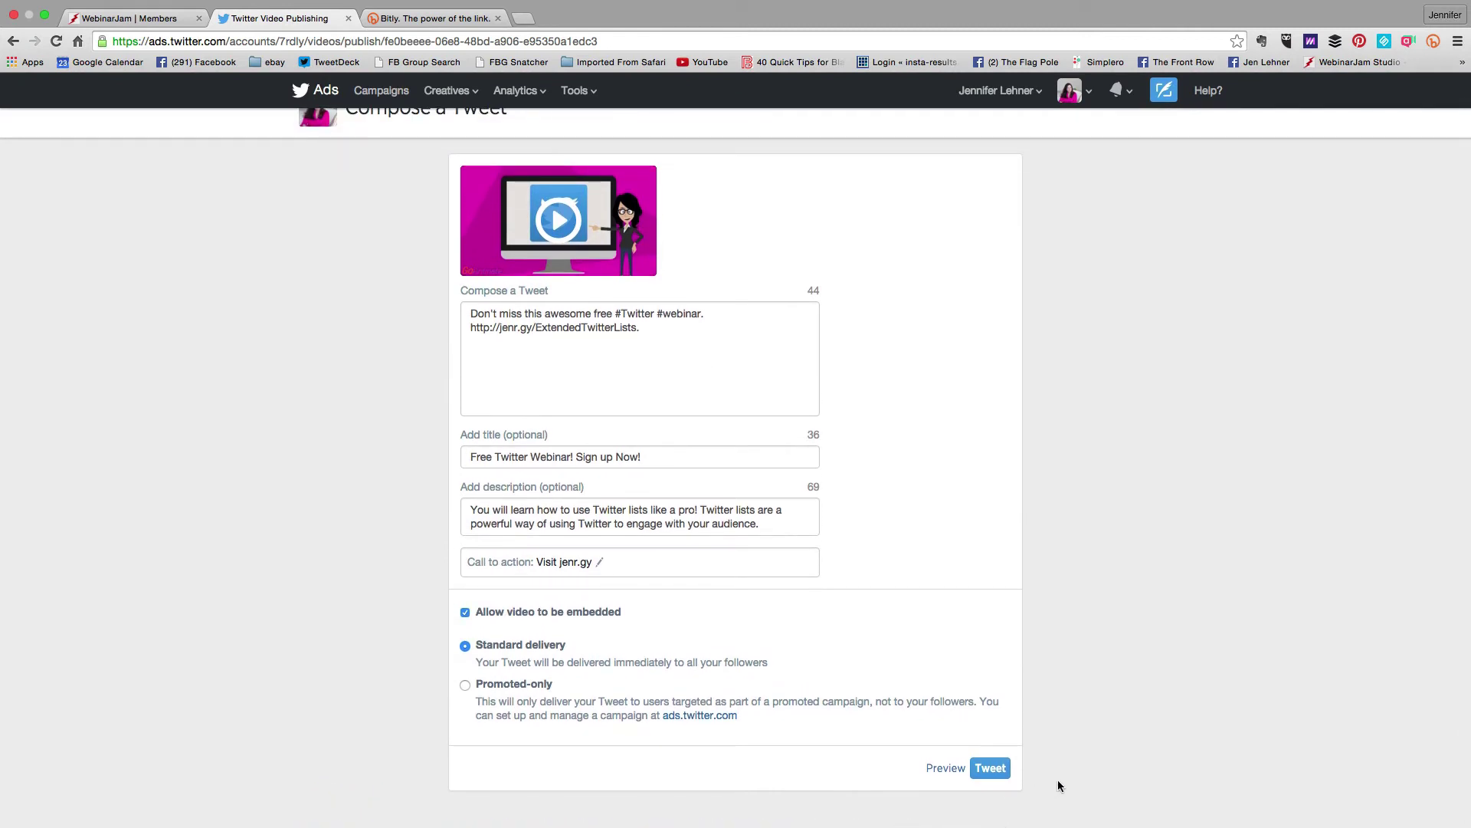
scroll(785, 672, up, 1)
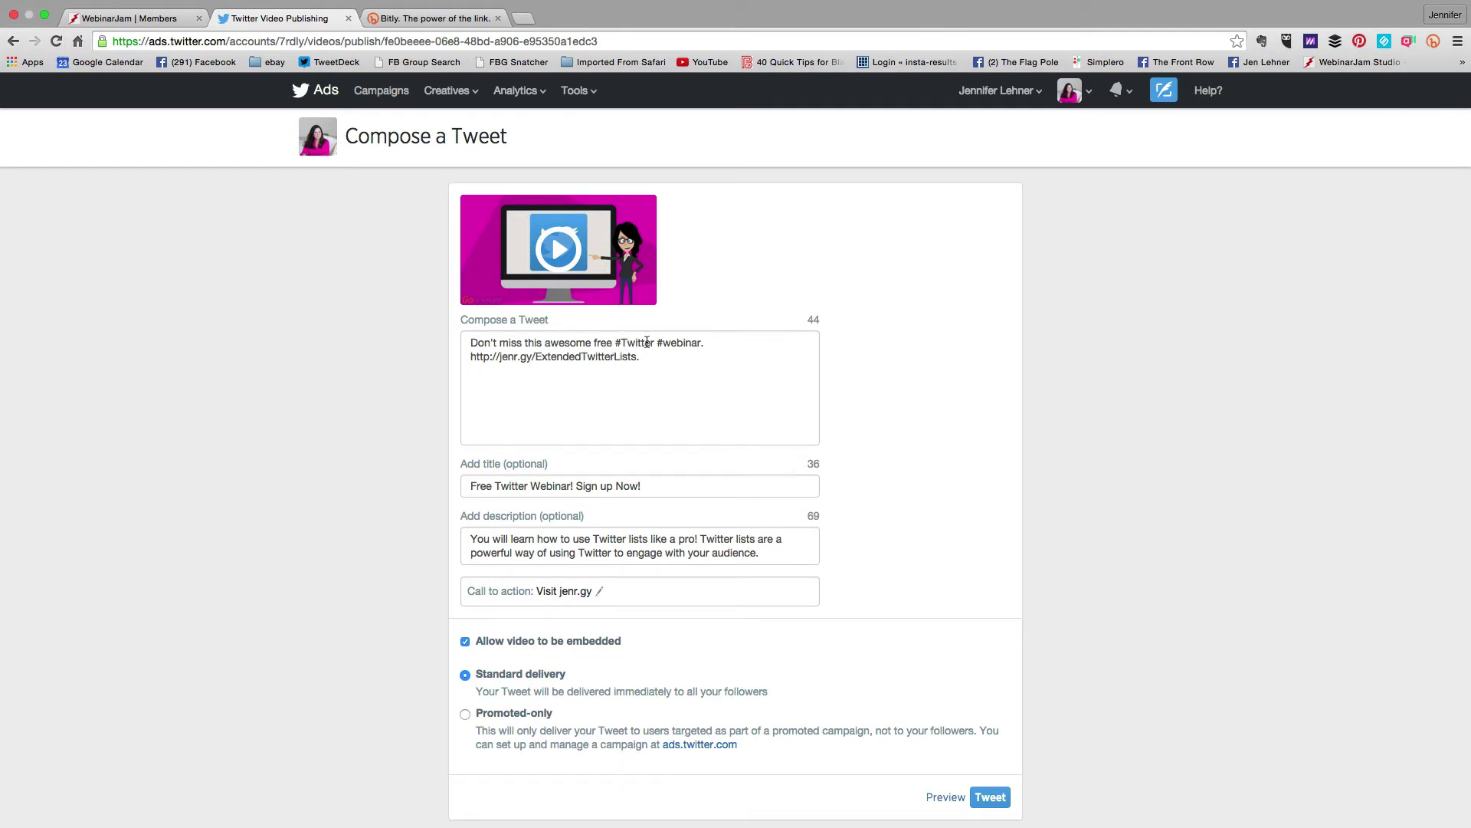
click(683, 359)
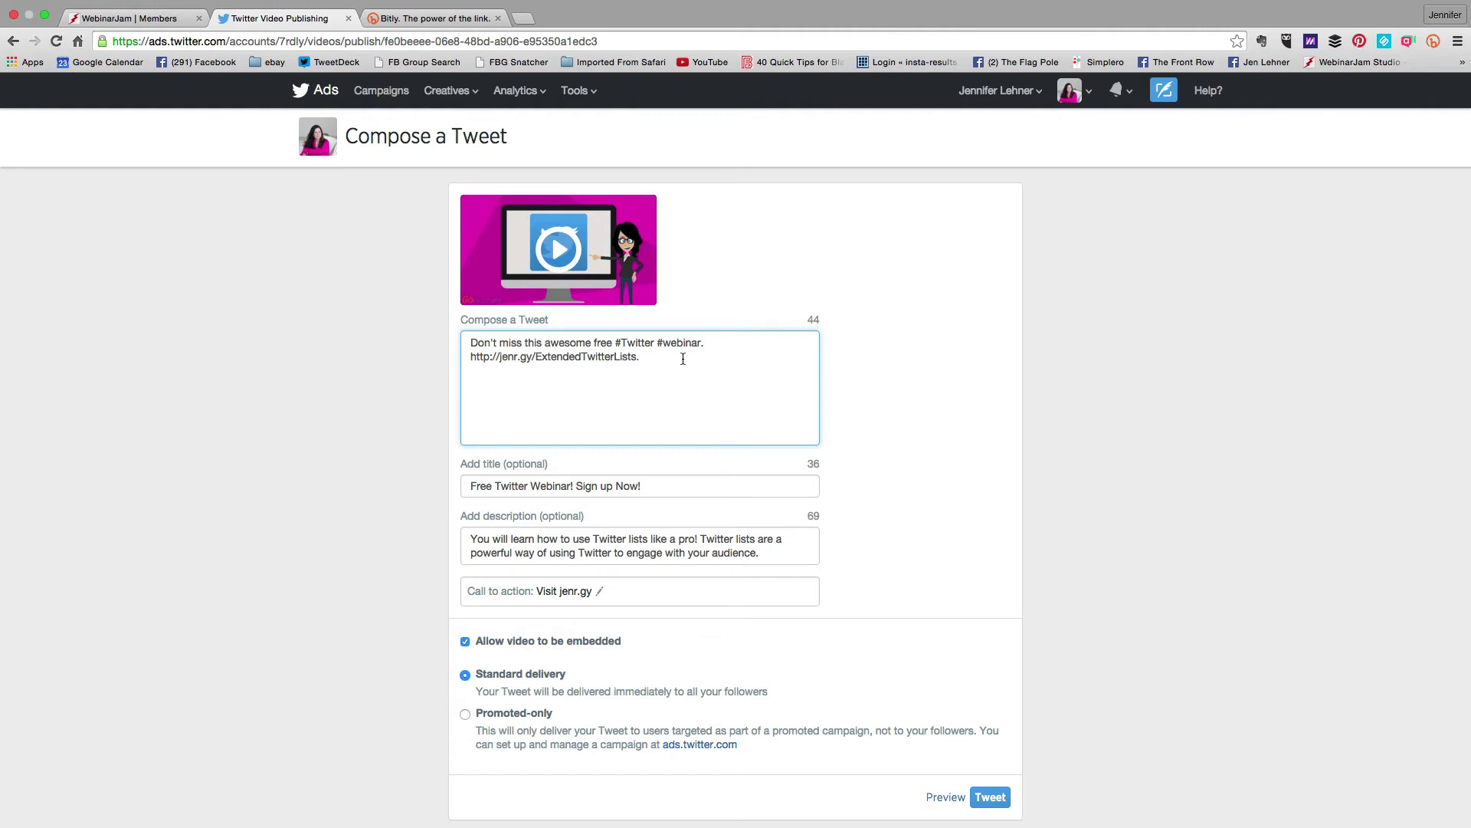
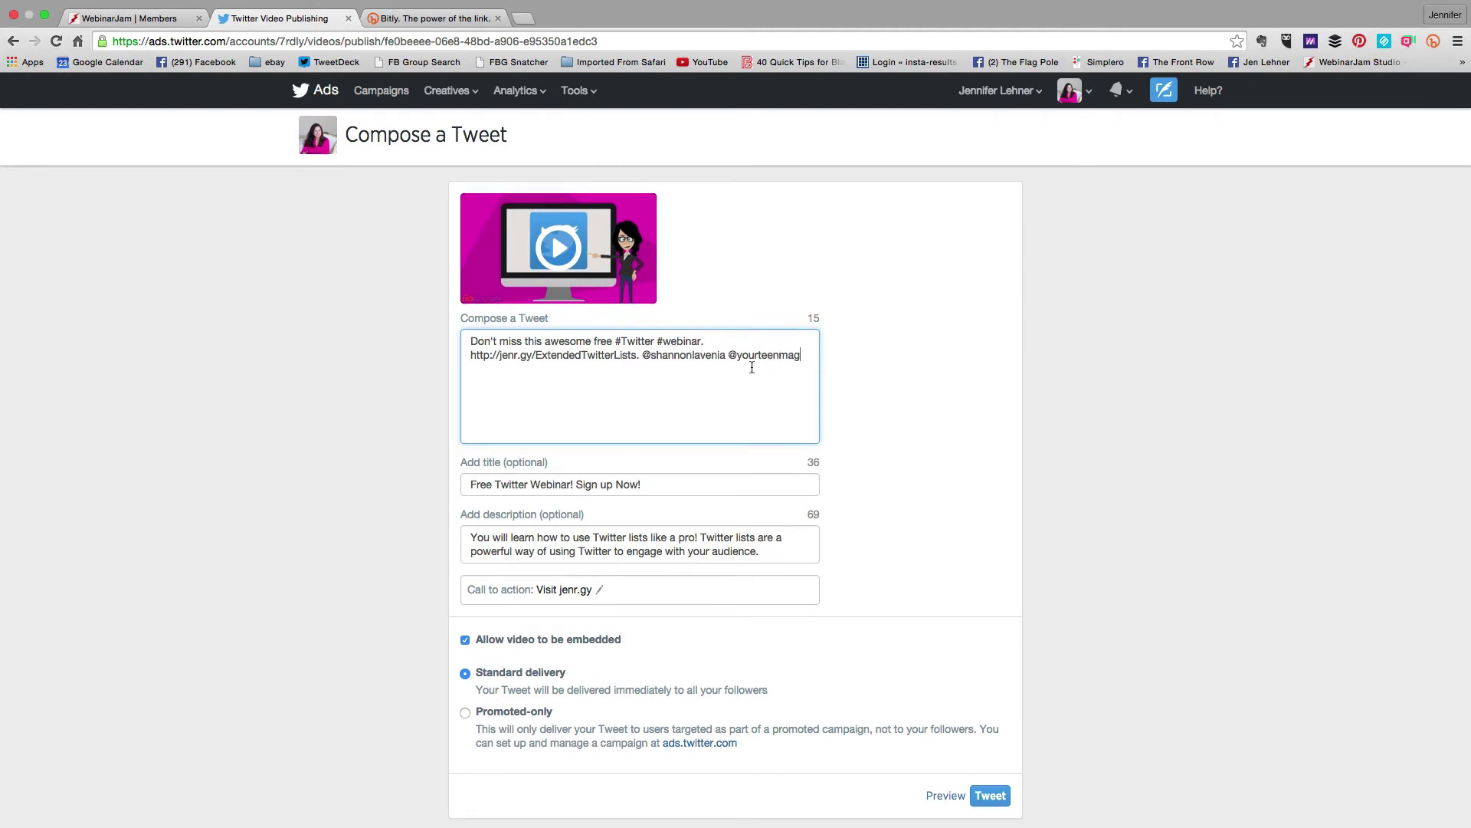
scroll(752, 364, down, 1)
scroll(751, 367, down, 2)
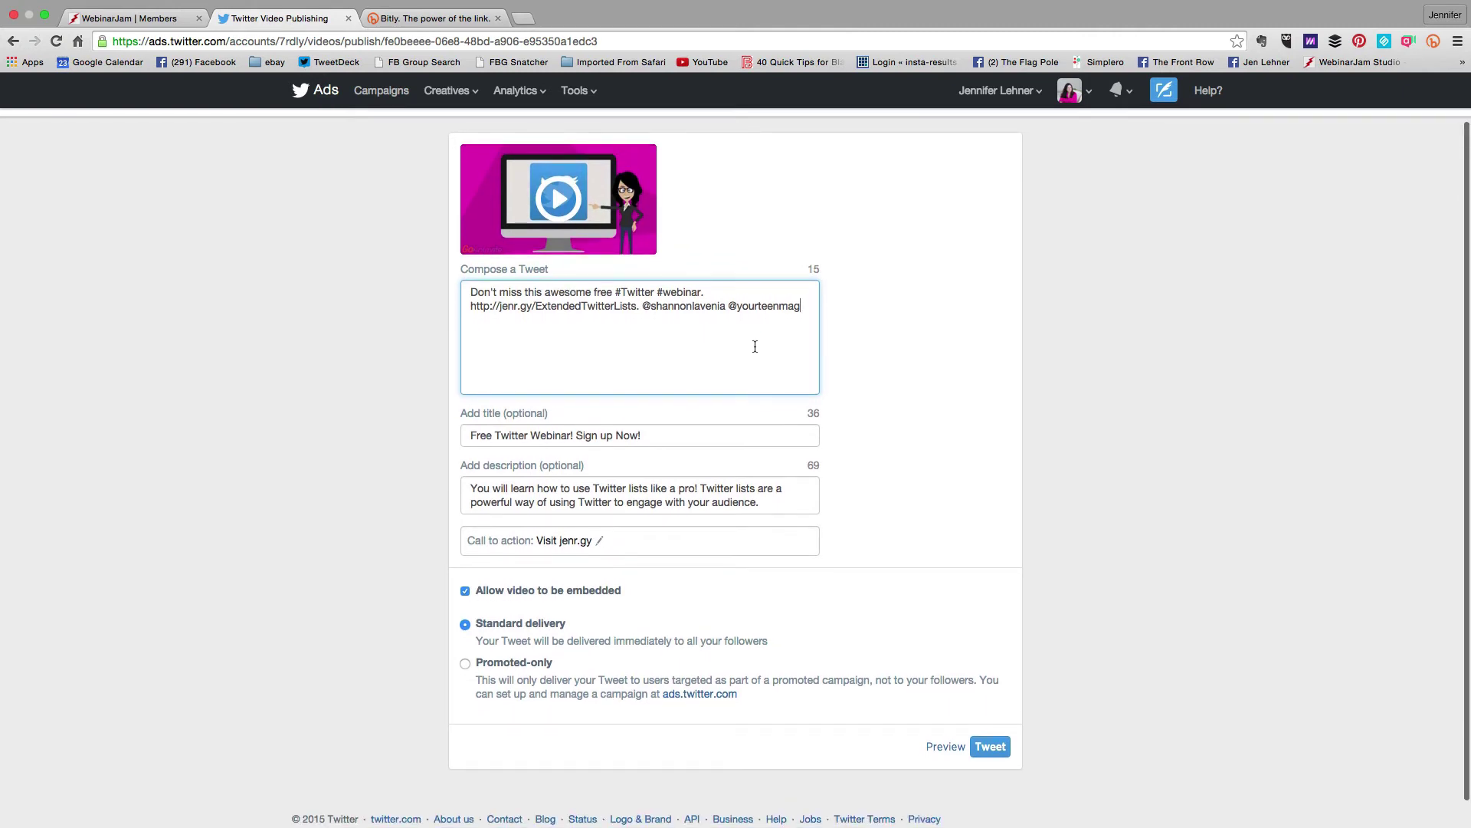
scroll(729, 380, down, 2)
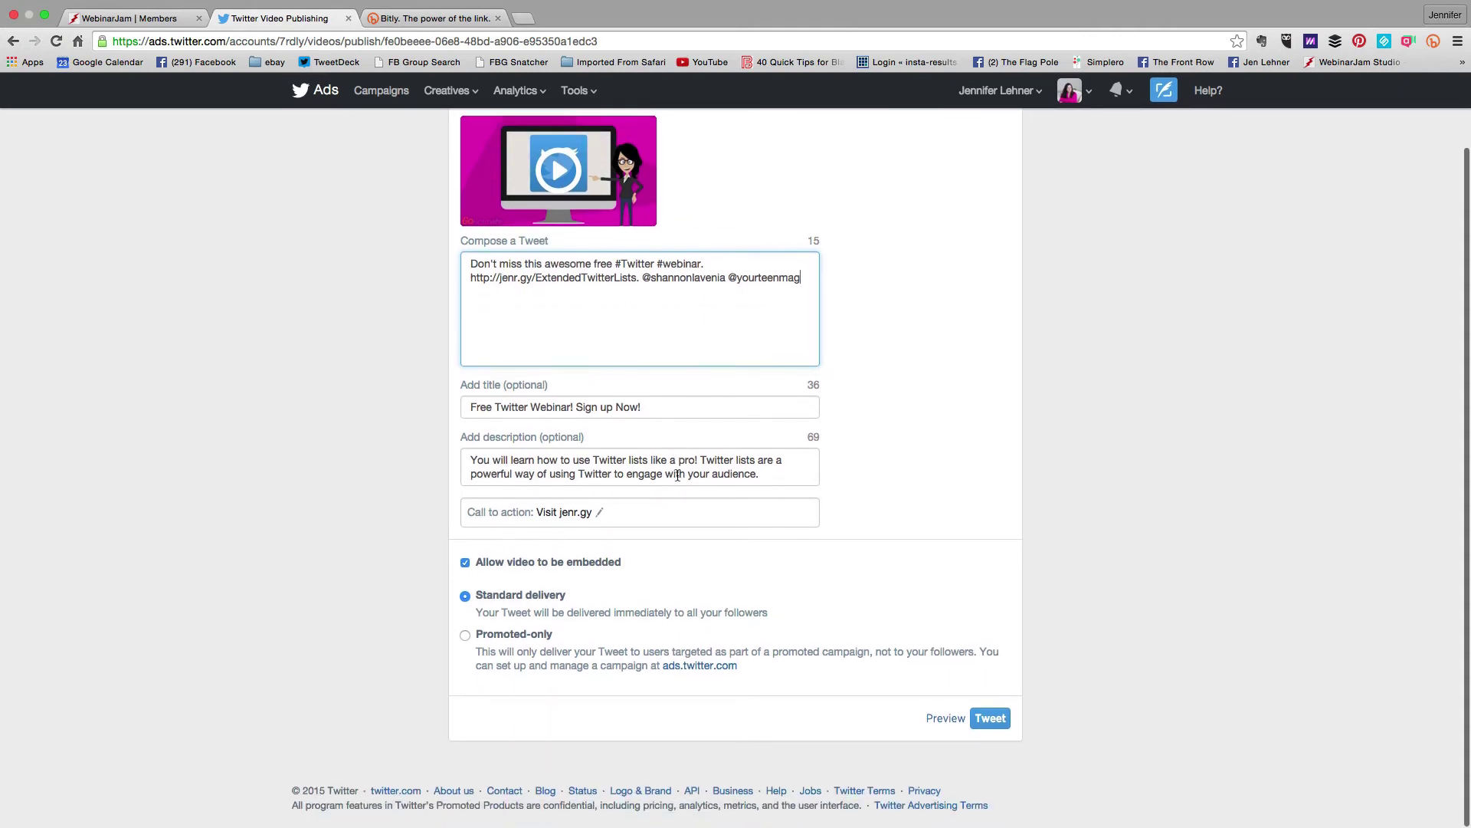
scroll(732, 333, up, 1)
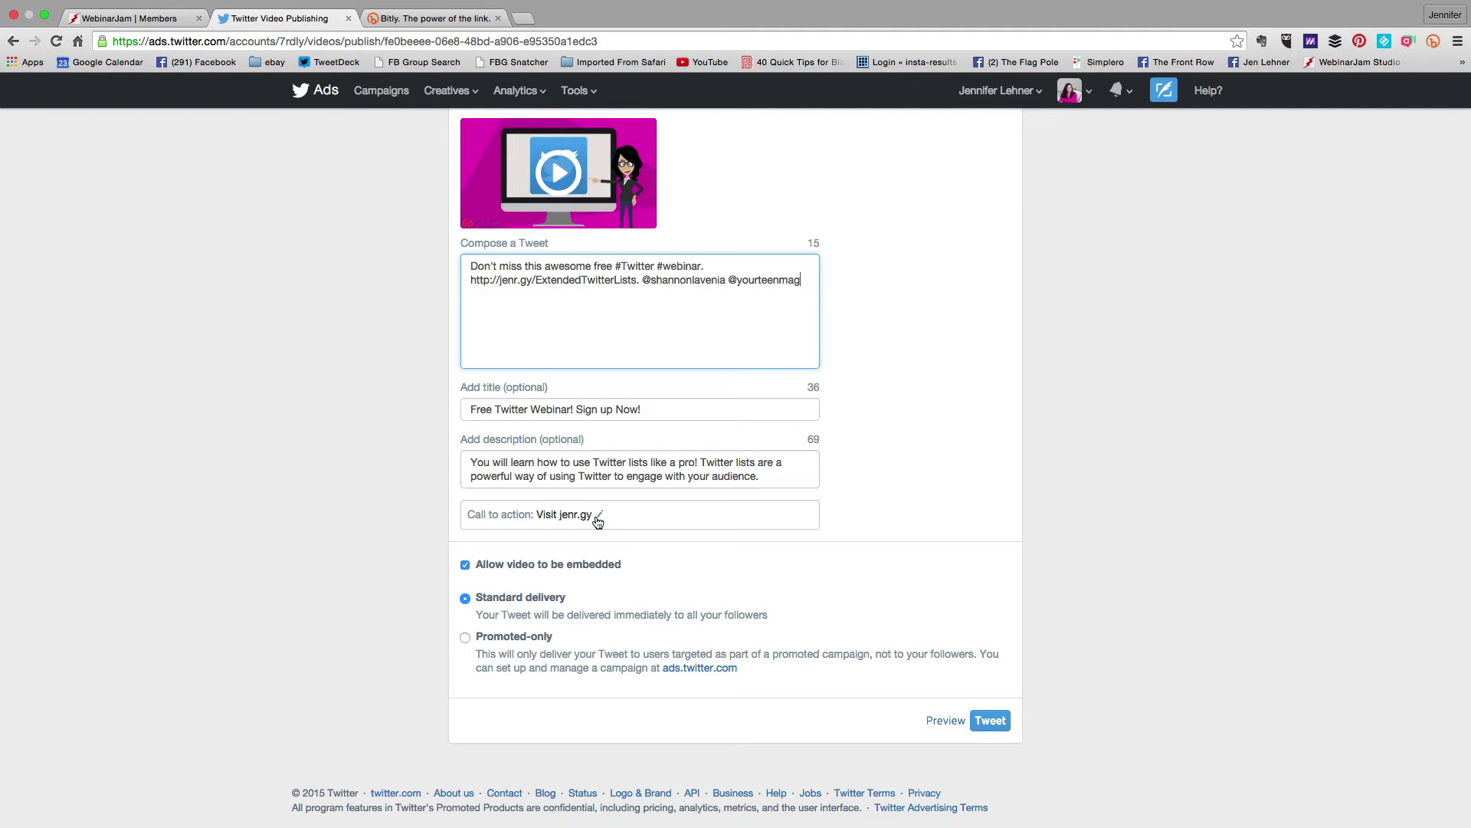
click(783, 476)
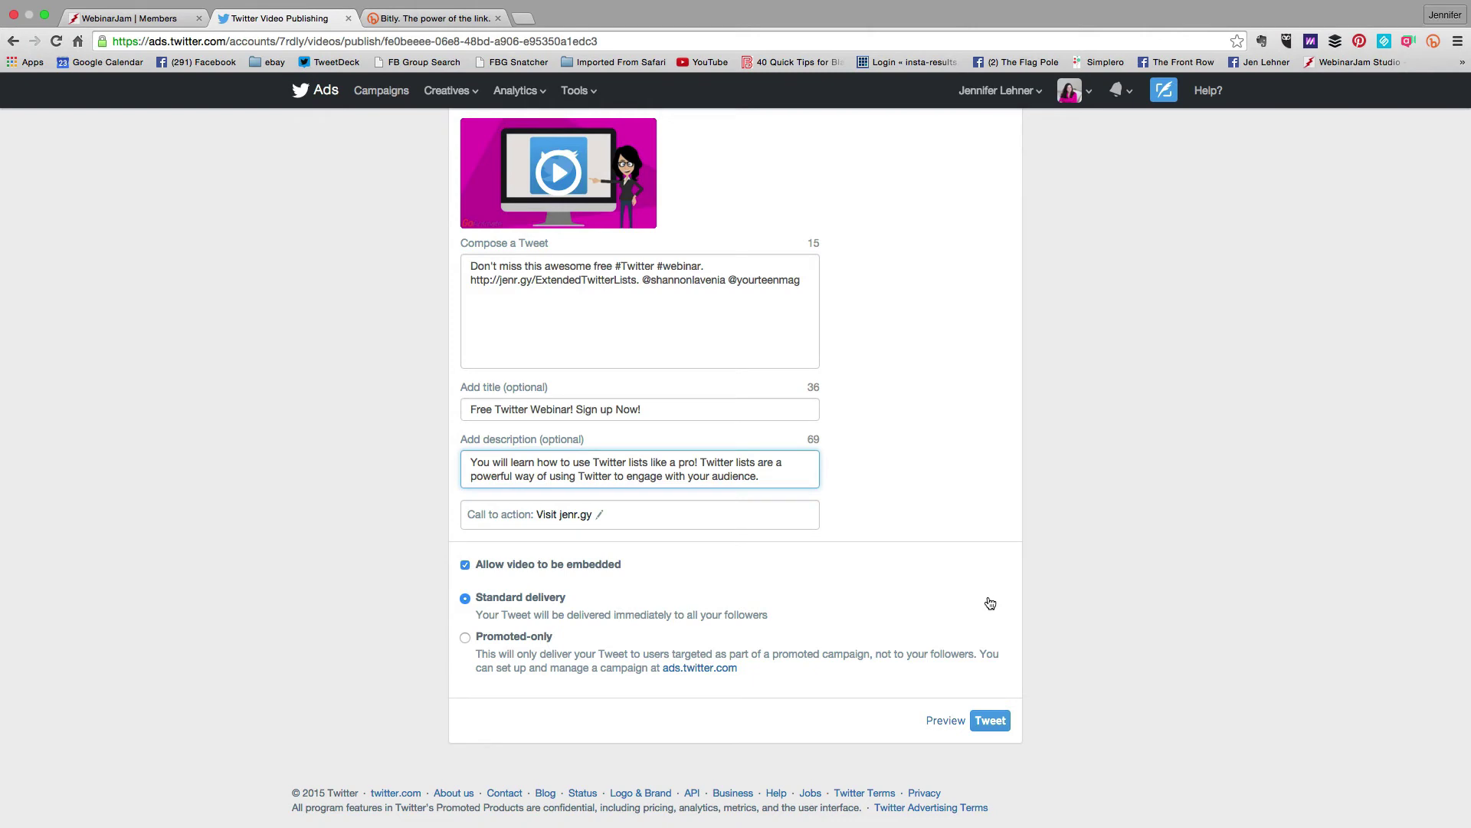
click(948, 724)
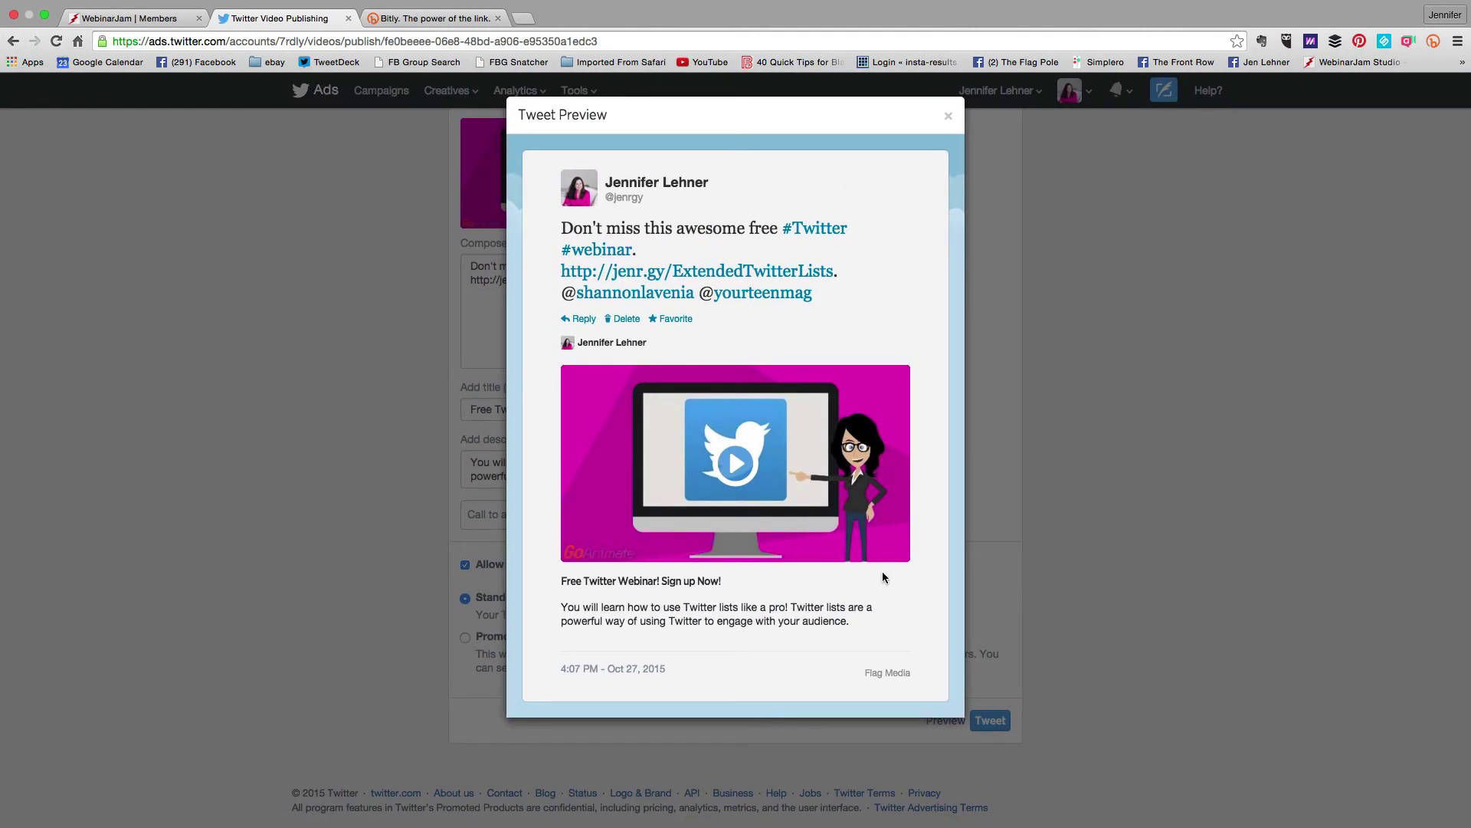
click(736, 463)
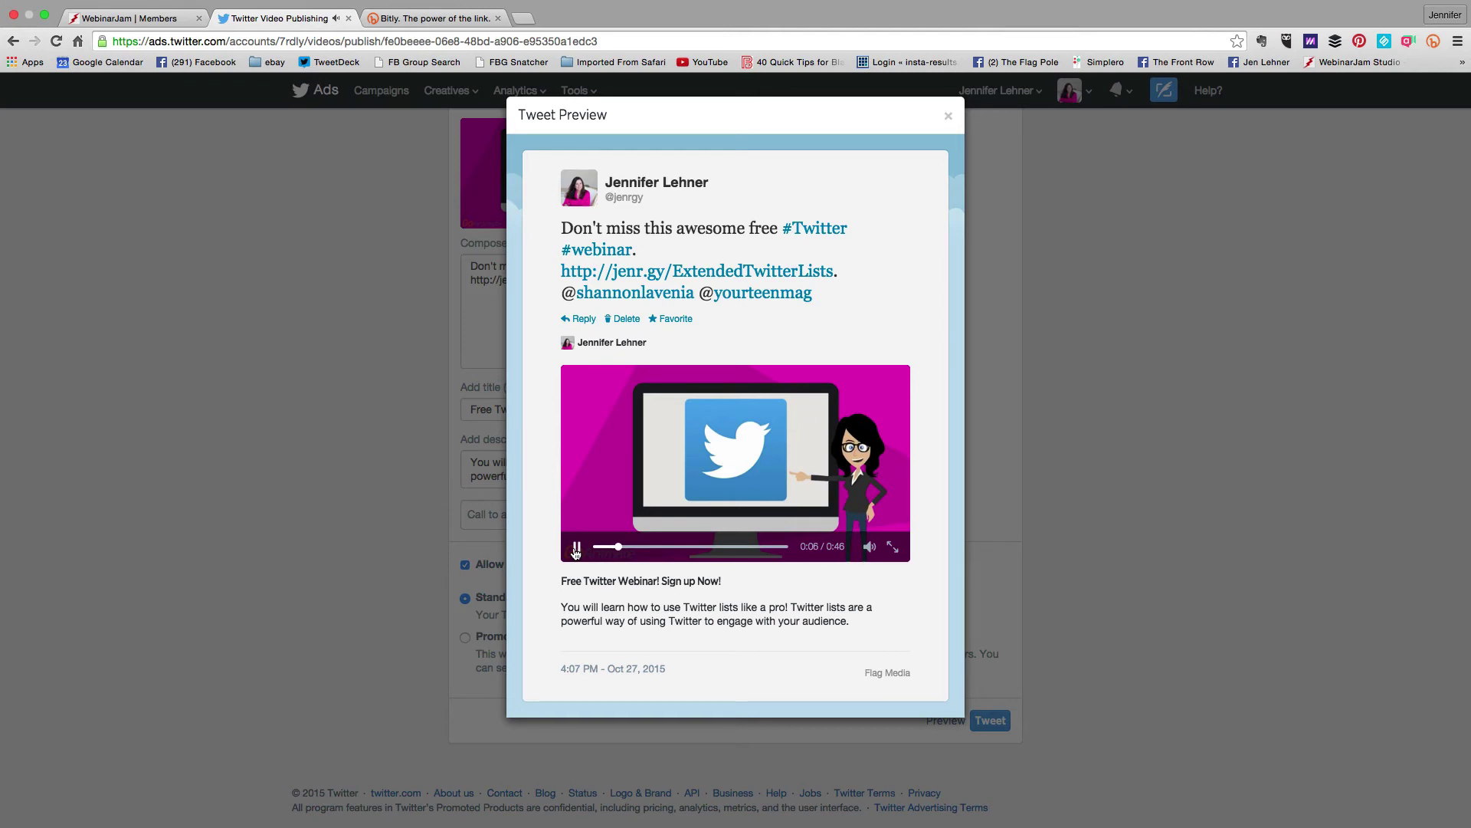
click(575, 549)
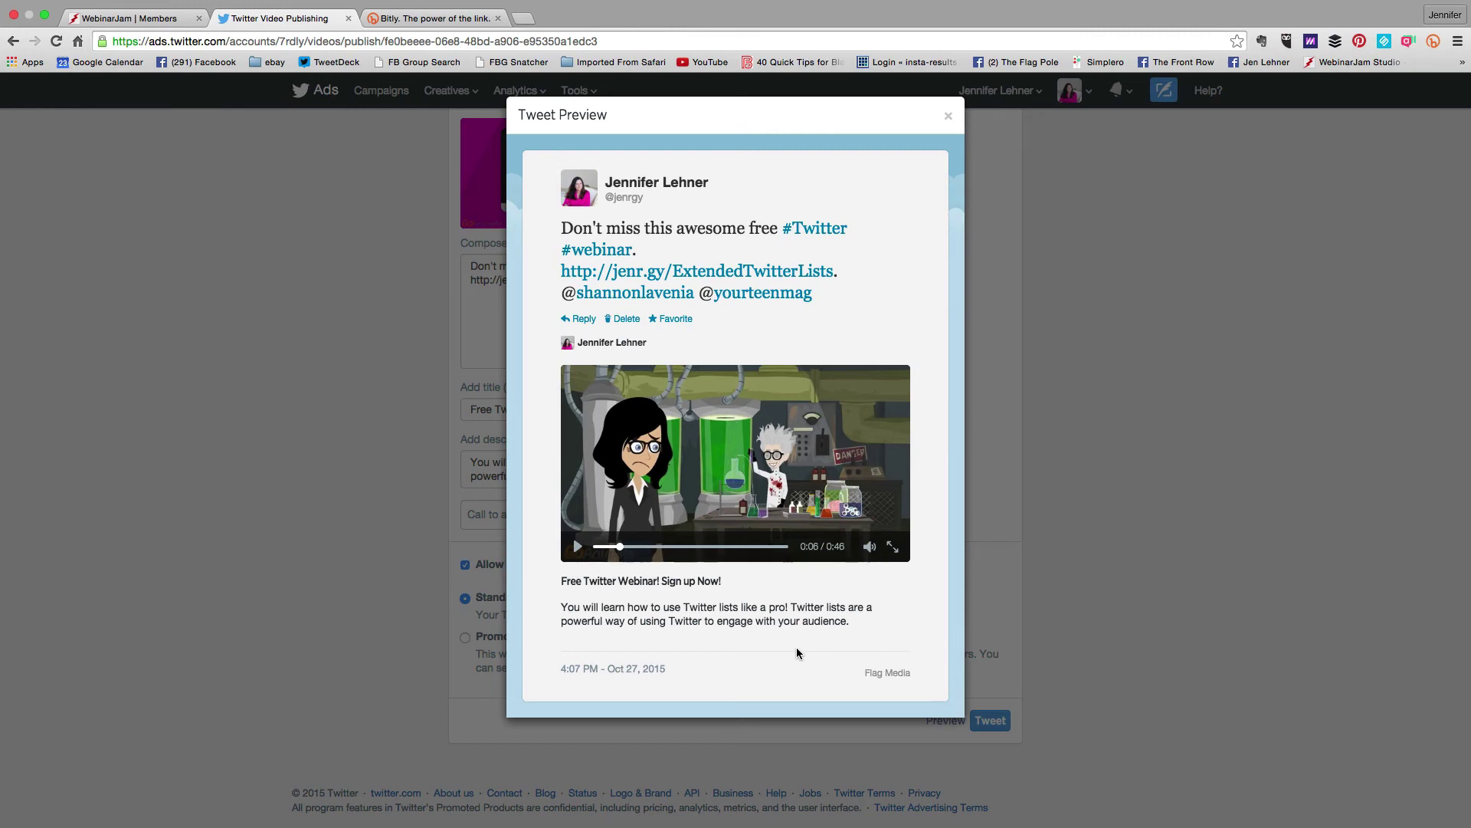
click(948, 116)
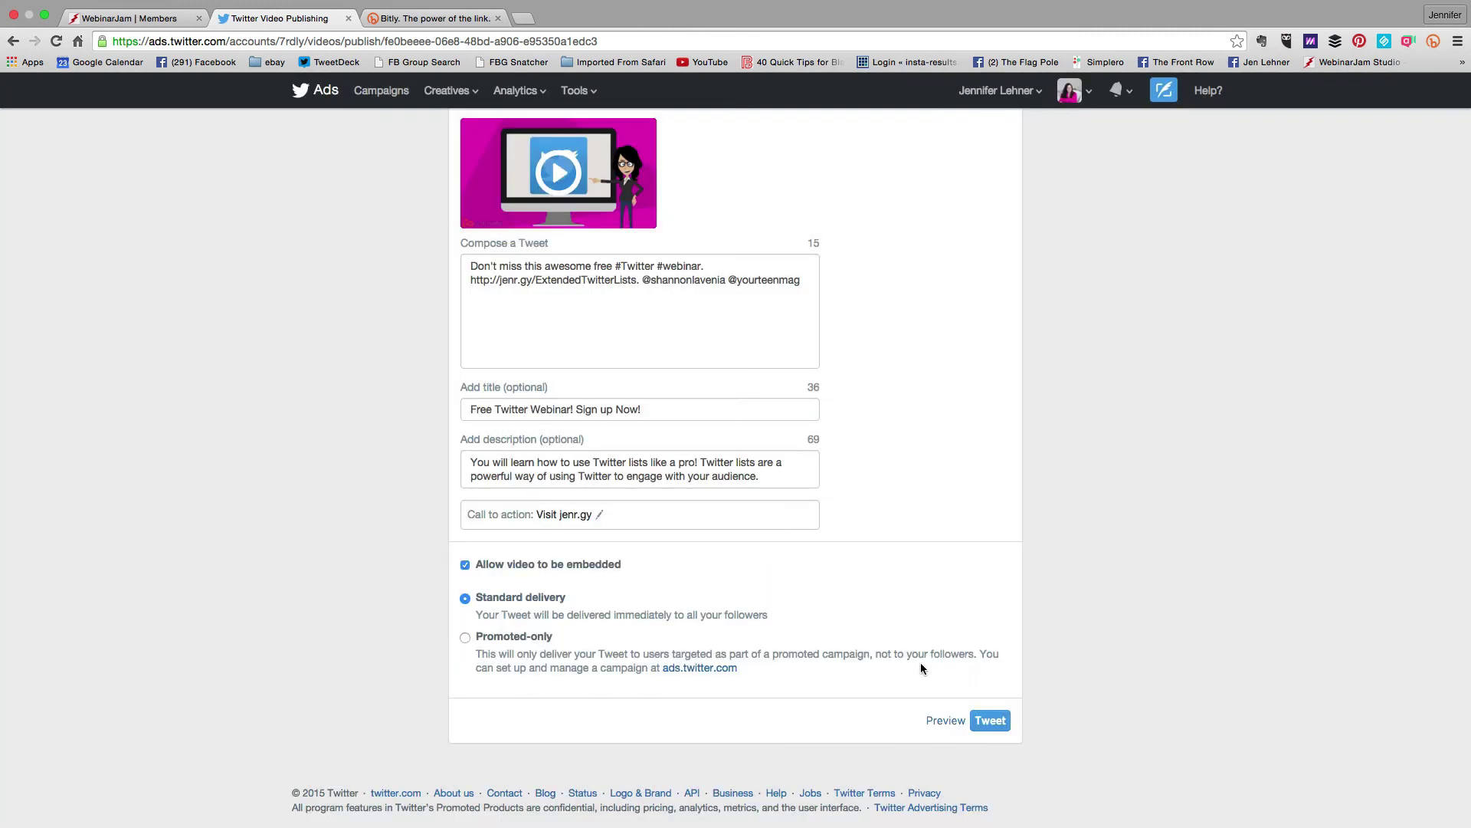
Publish the webinar video tweet and play its video on the live page
click(983, 721)
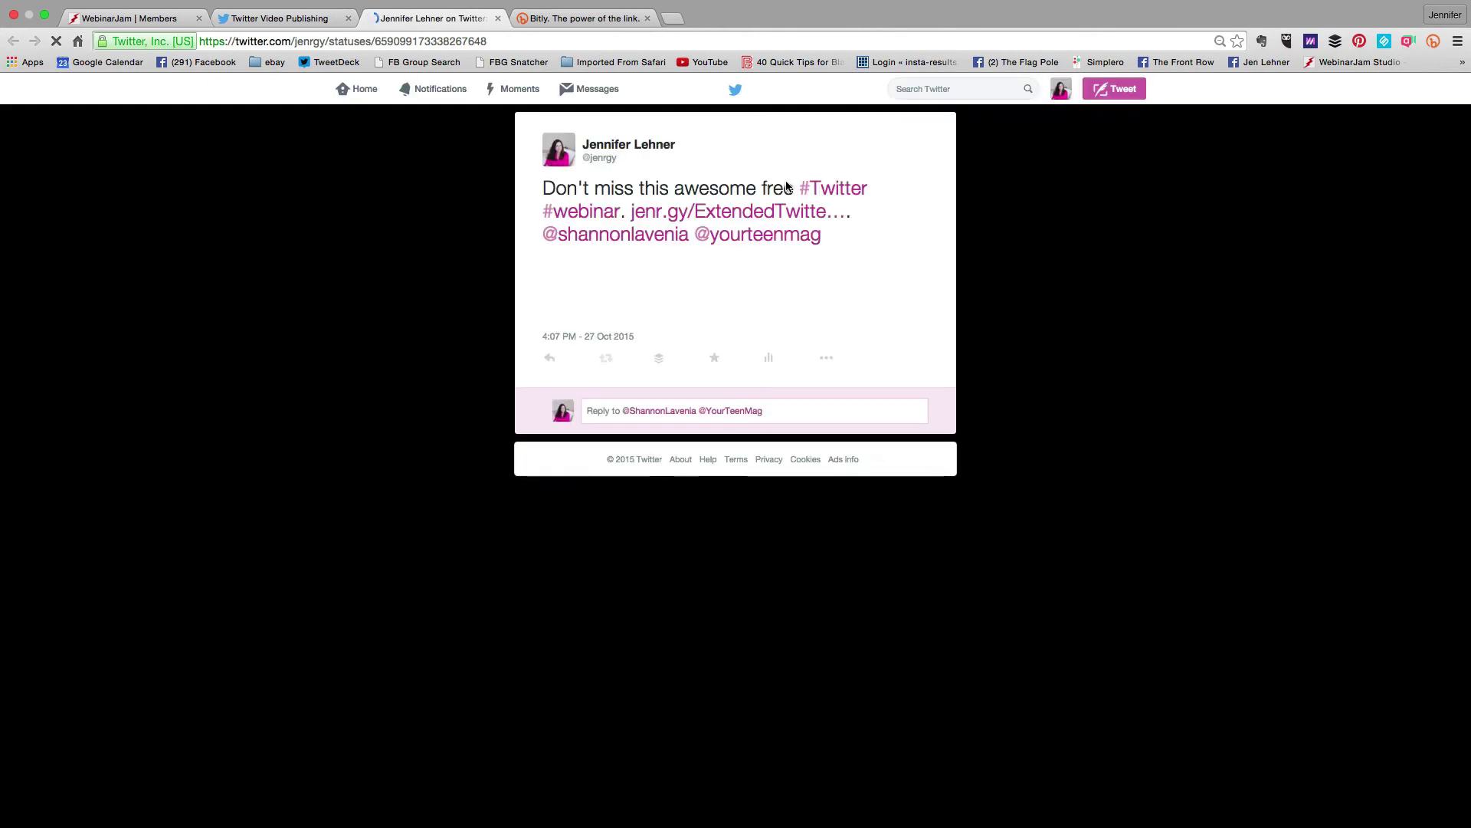
click(792, 282)
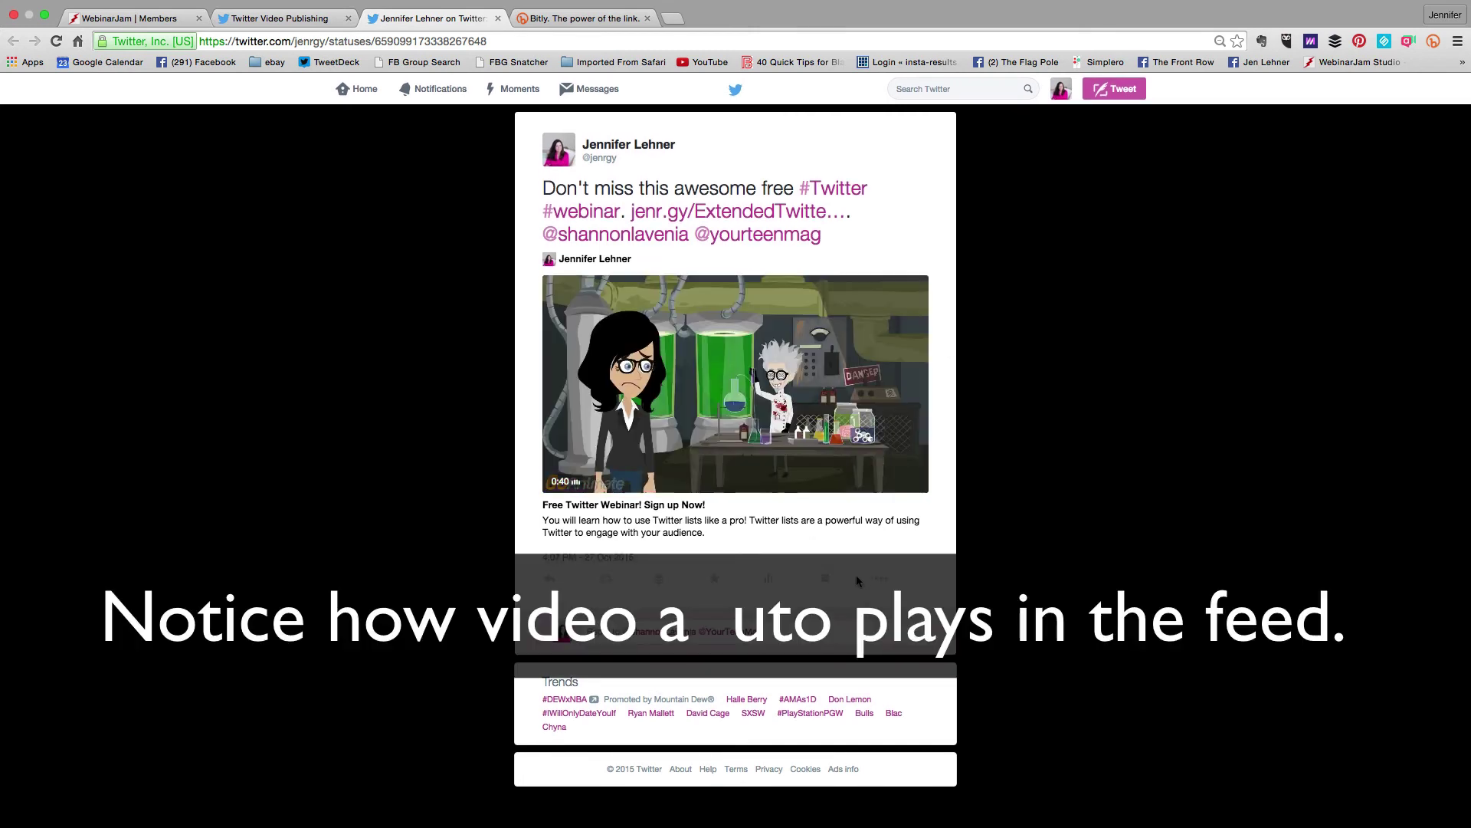
click(770, 581)
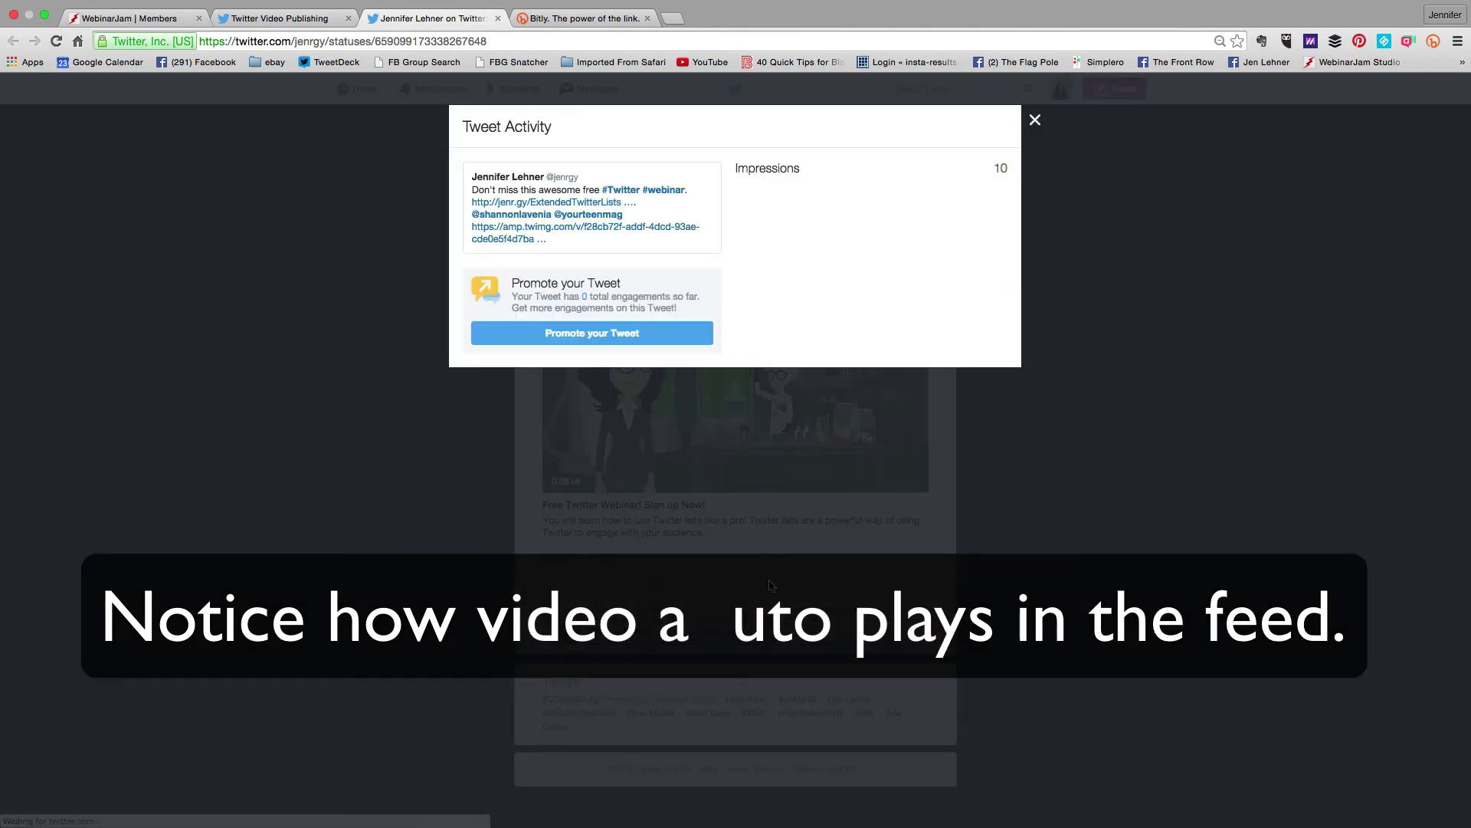
click(1036, 123)
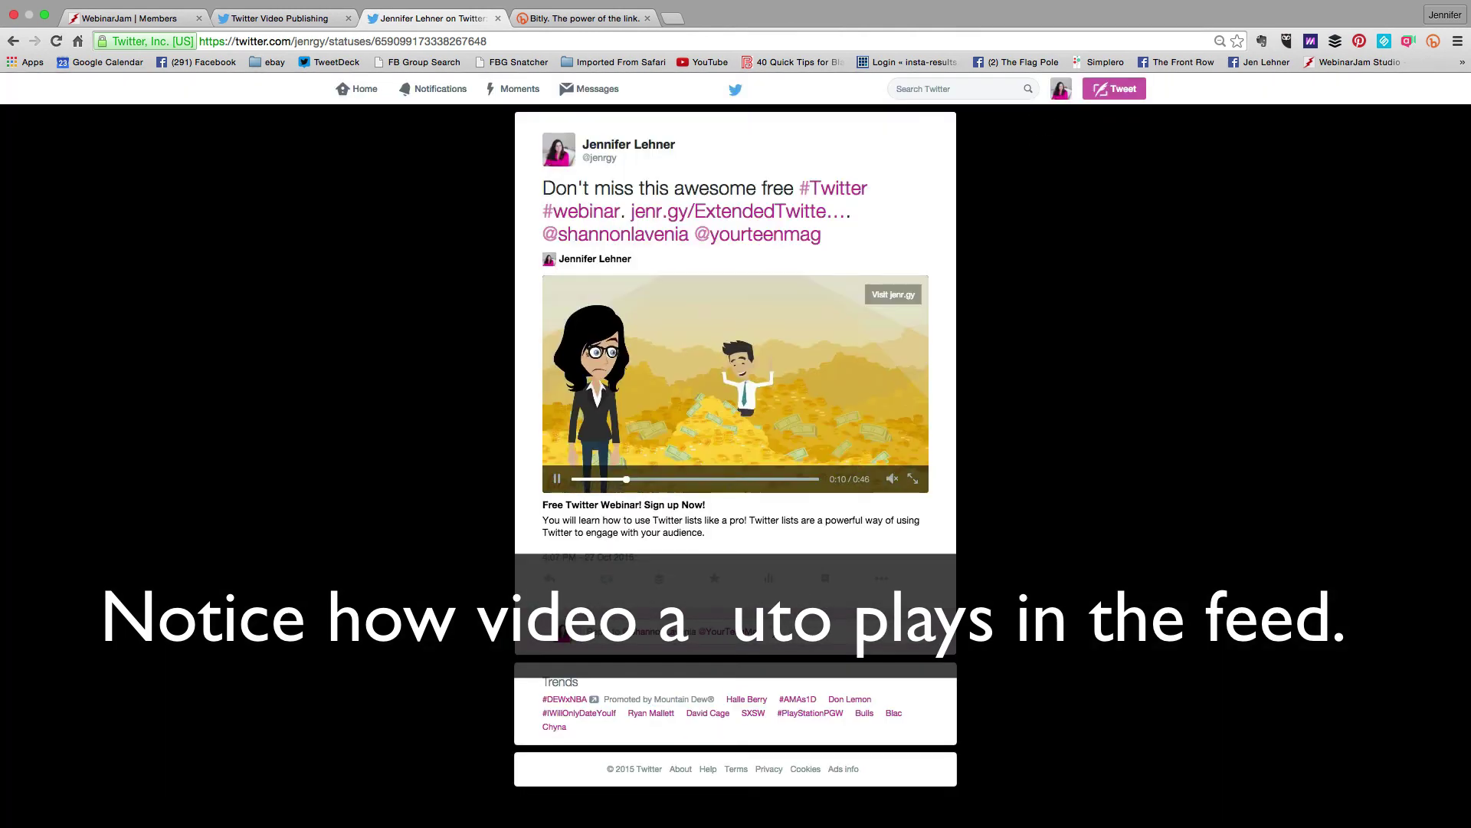
click(771, 579)
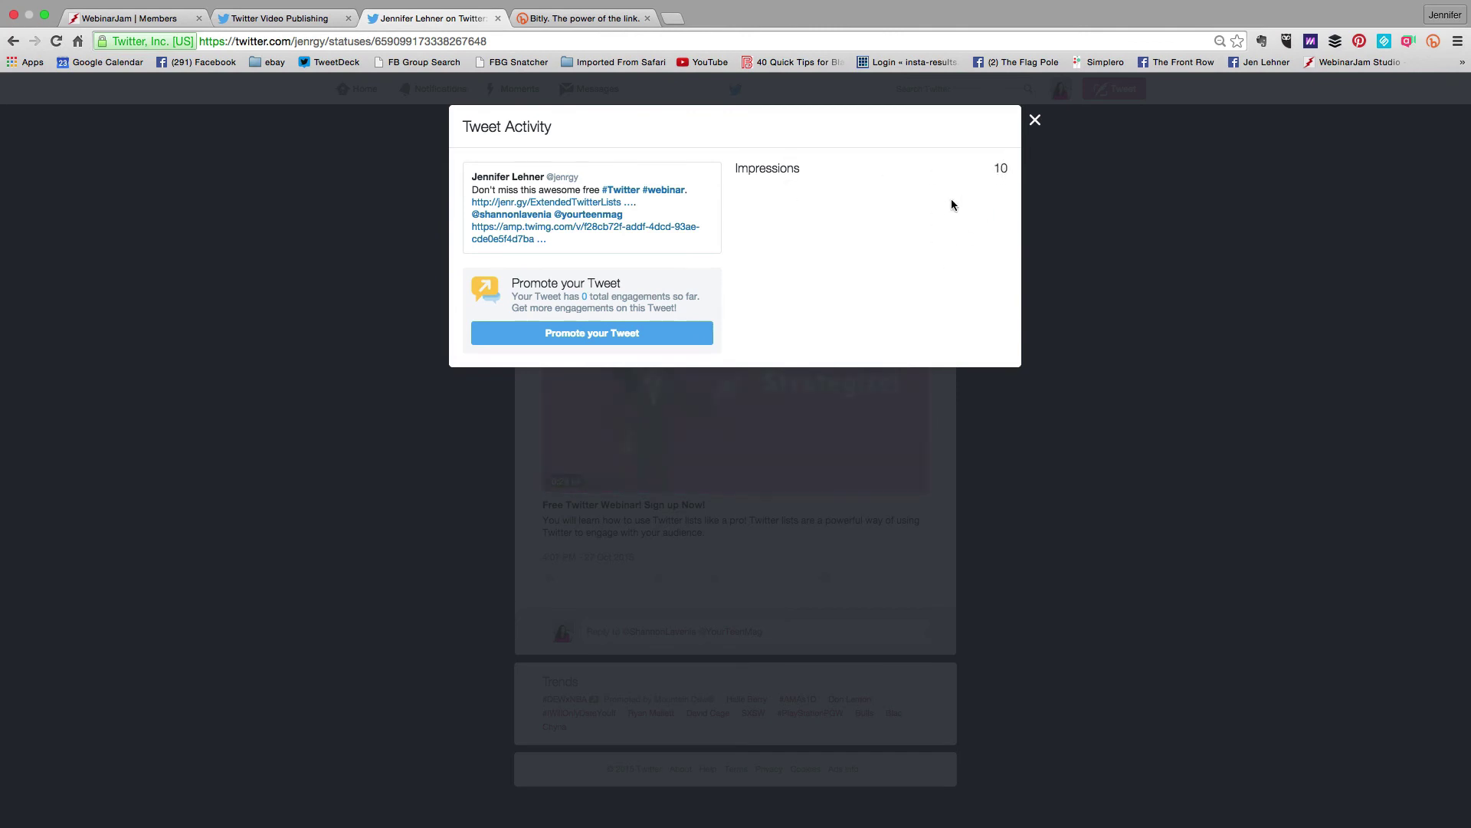
click(1034, 120)
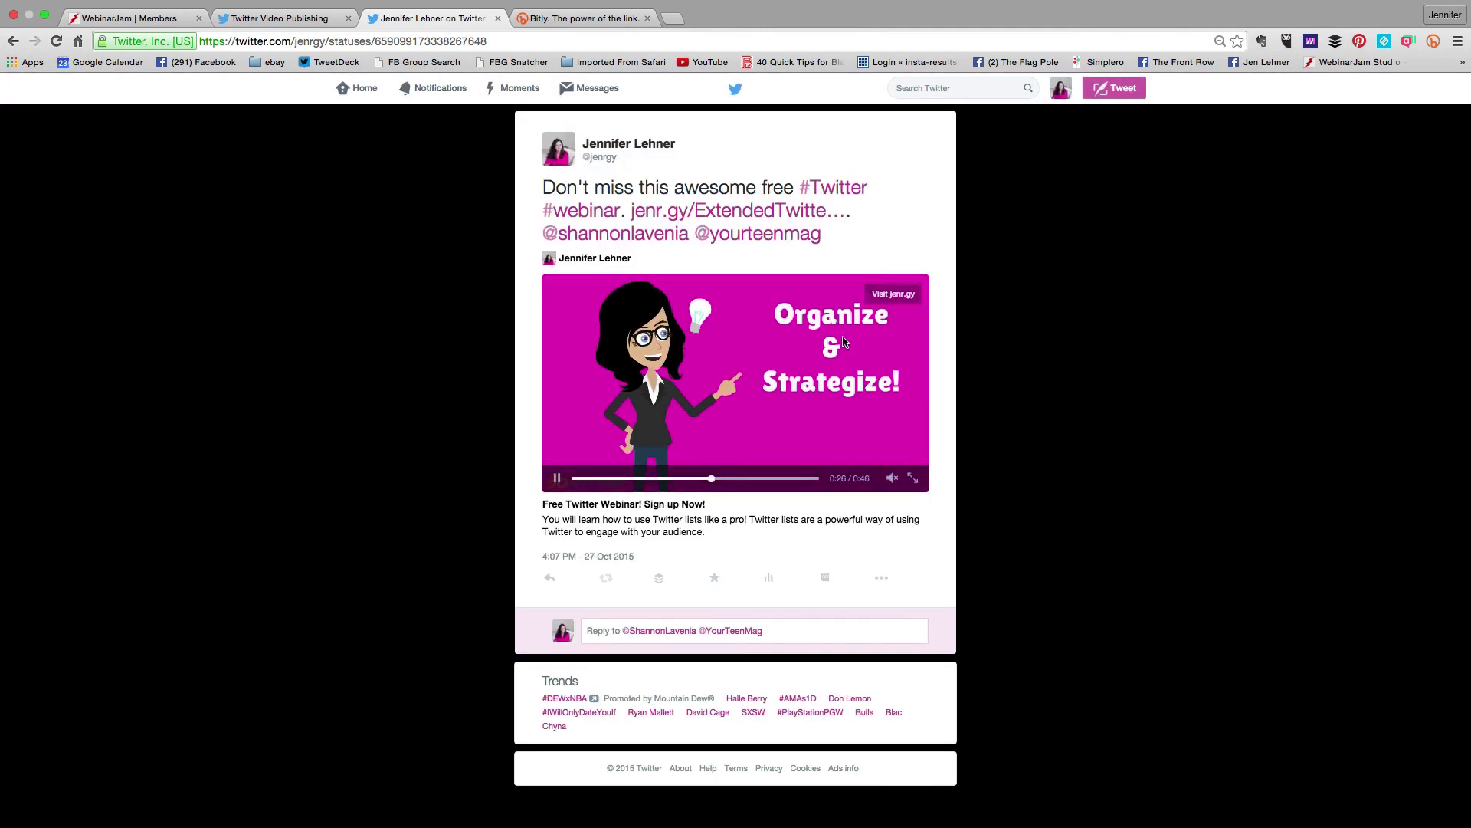
click(768, 579)
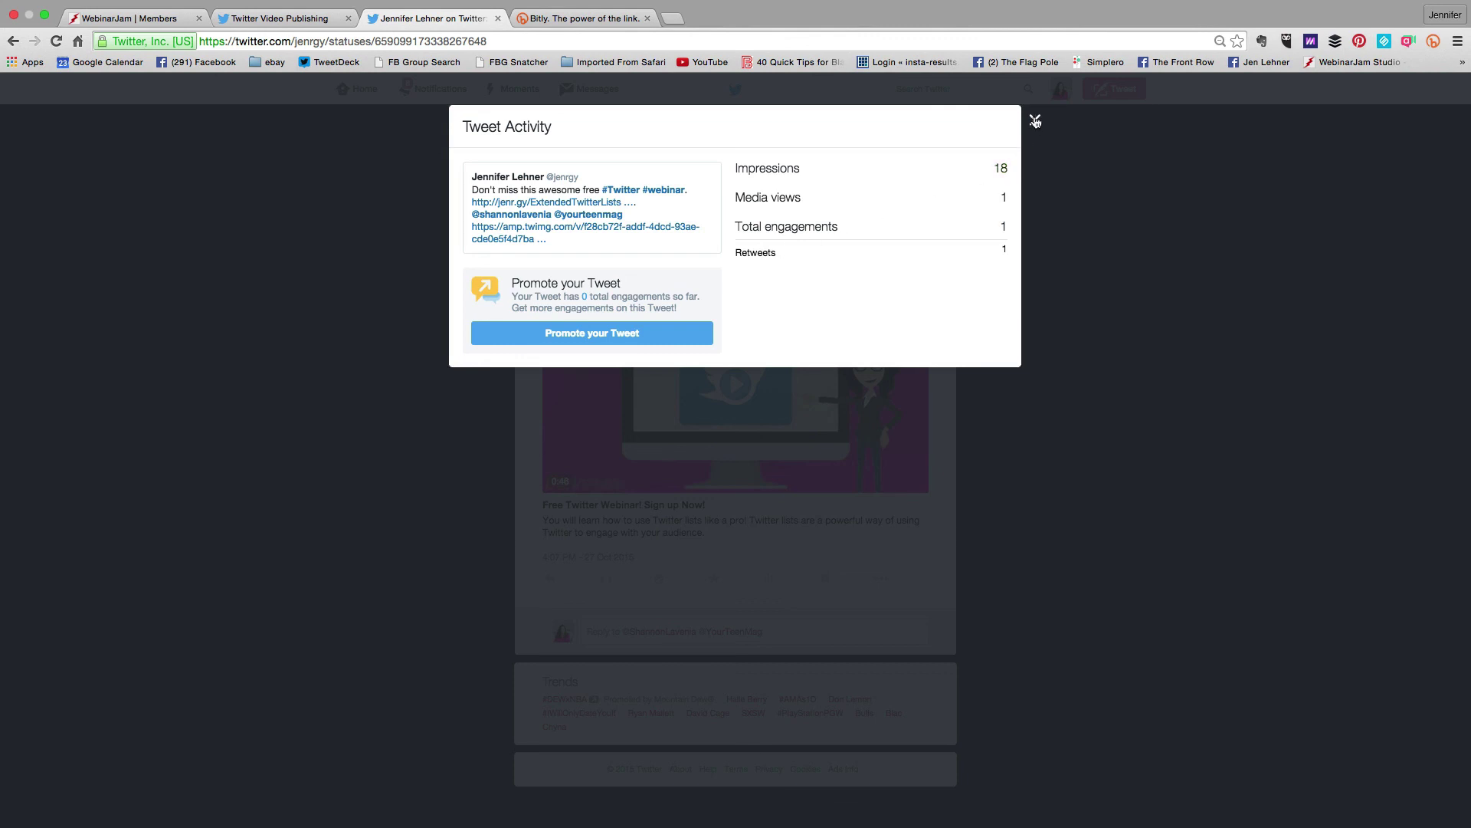
click(1035, 121)
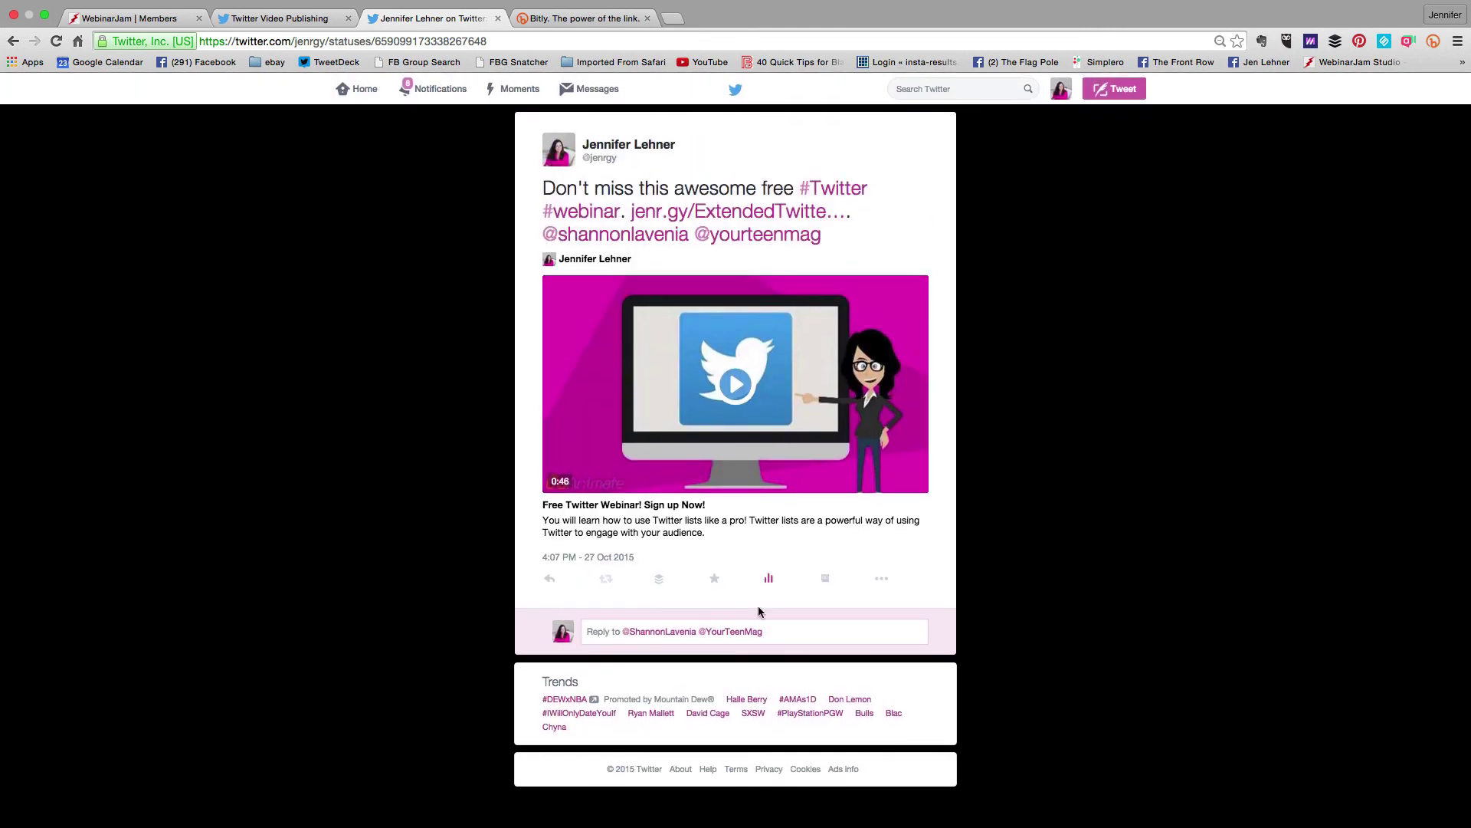